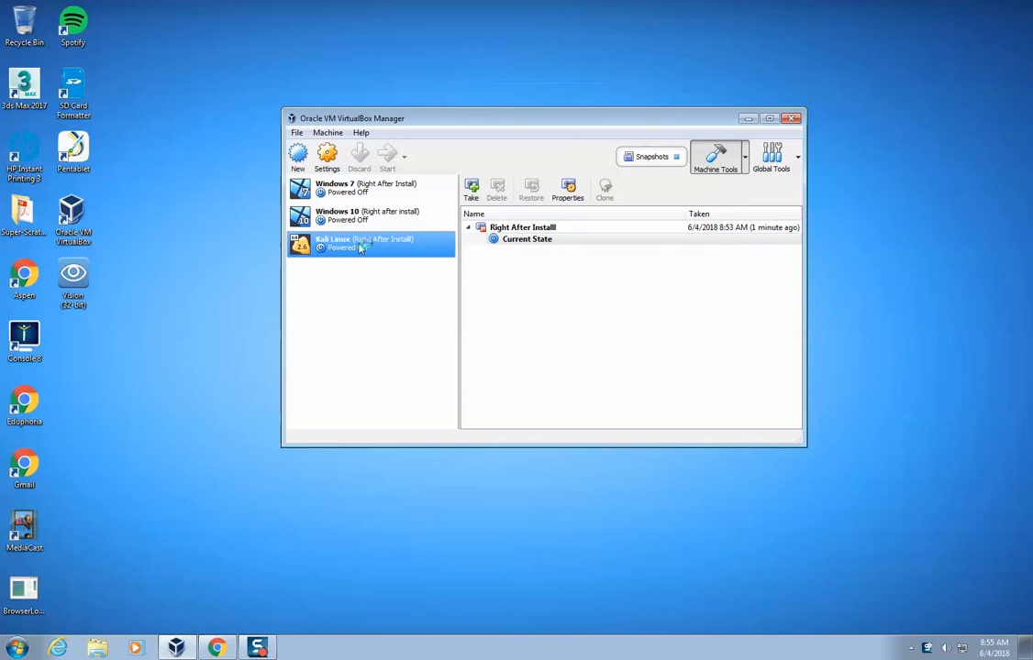
Start the Kali Linux virtual machine and boot the Kali GNU/Linux entry.
double_click(360, 248)
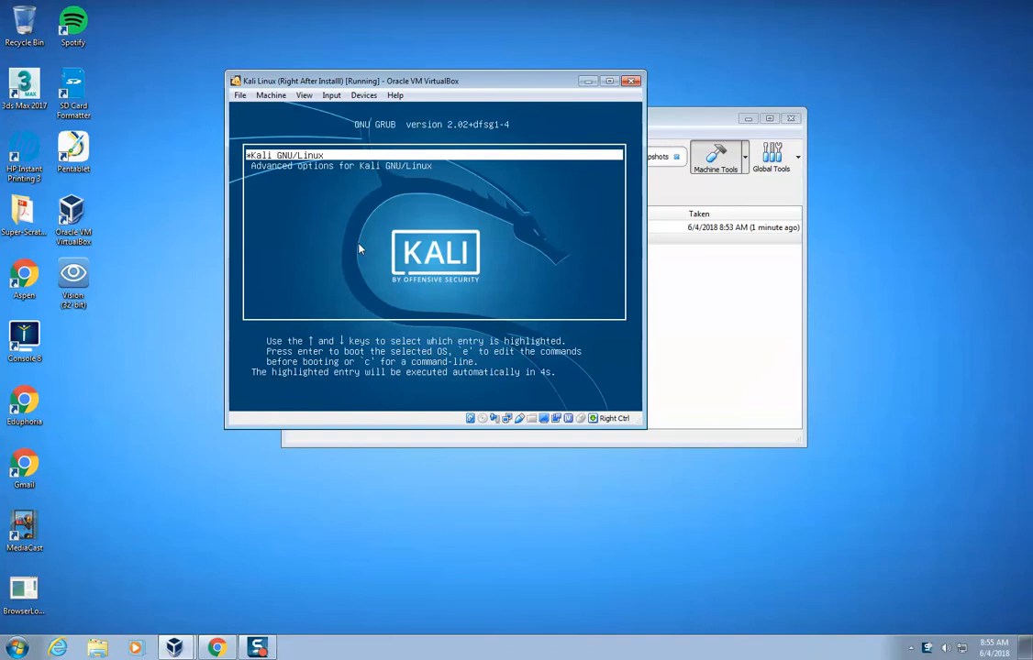
key("Down")
key("Up")
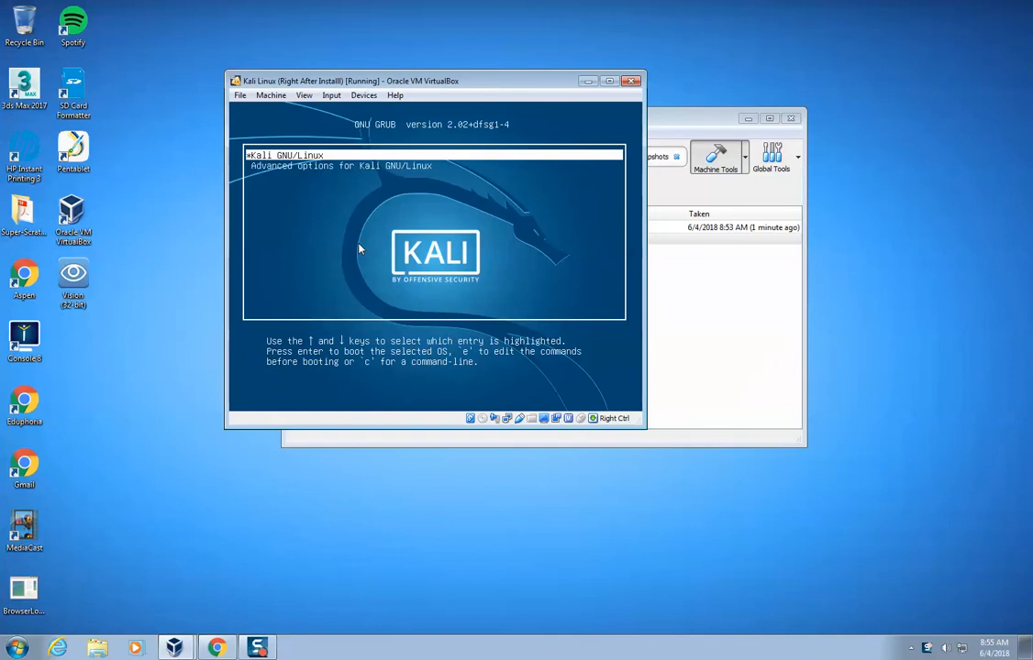
key("Return")
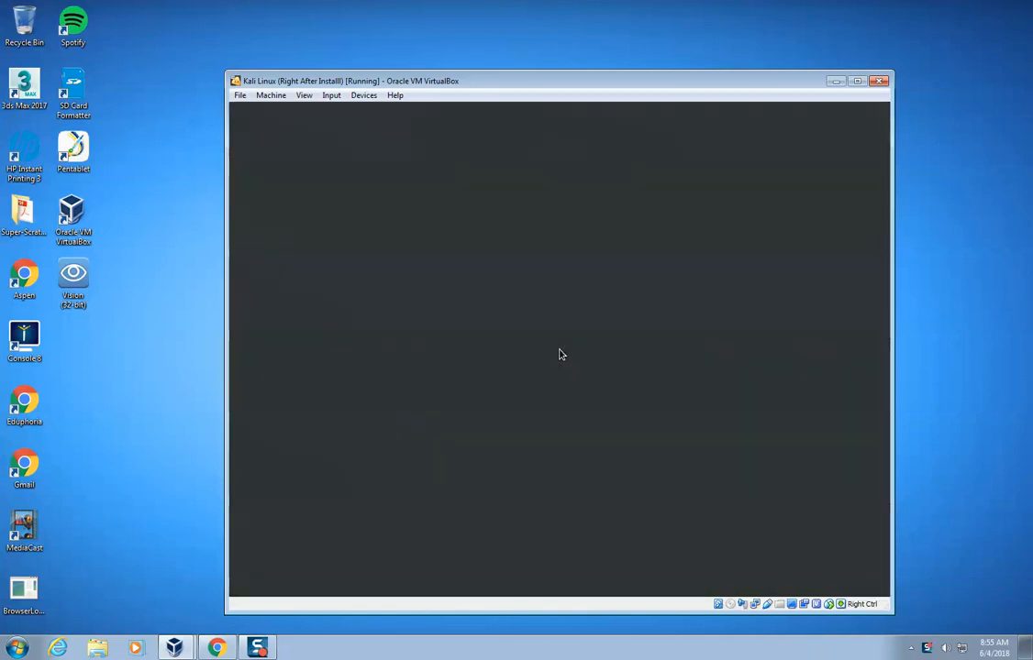
Log in to Kali Linux as root by entering the username and the account password.
type("root")
key("Return")
type("********")
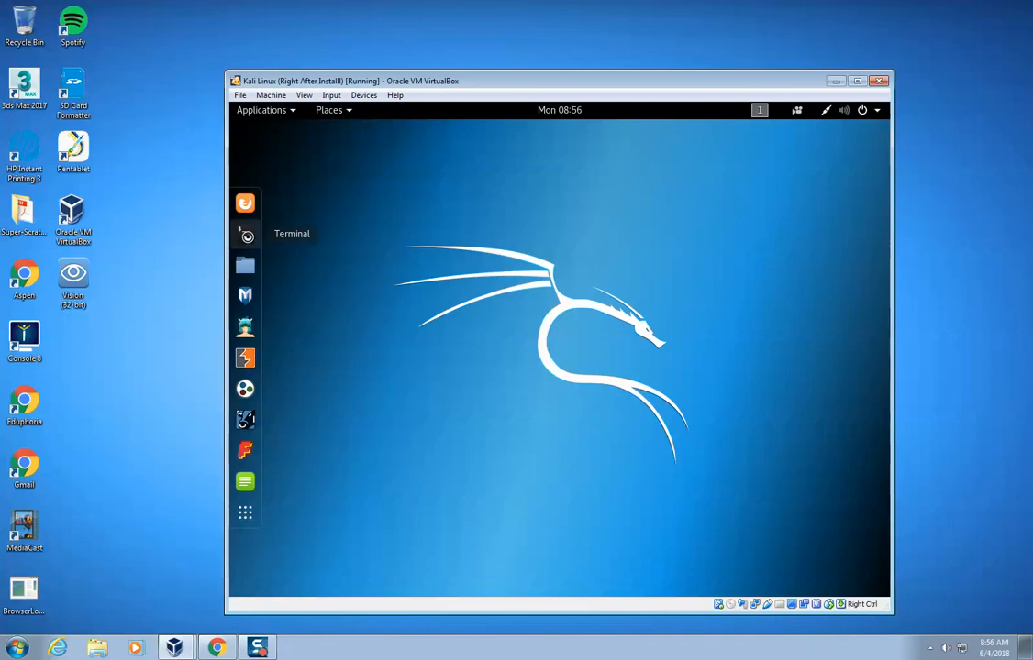
Refresh the package lists by running apt-get update in a terminal, and close the terminal.
left_click(246, 236)
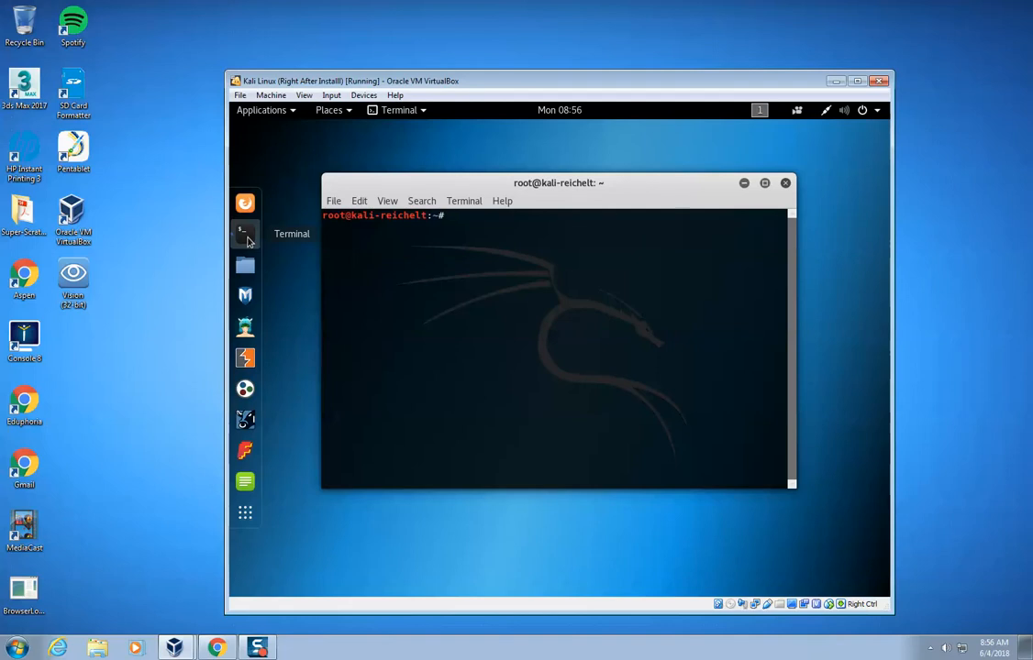
type("apt-get udpate")
key("Return")
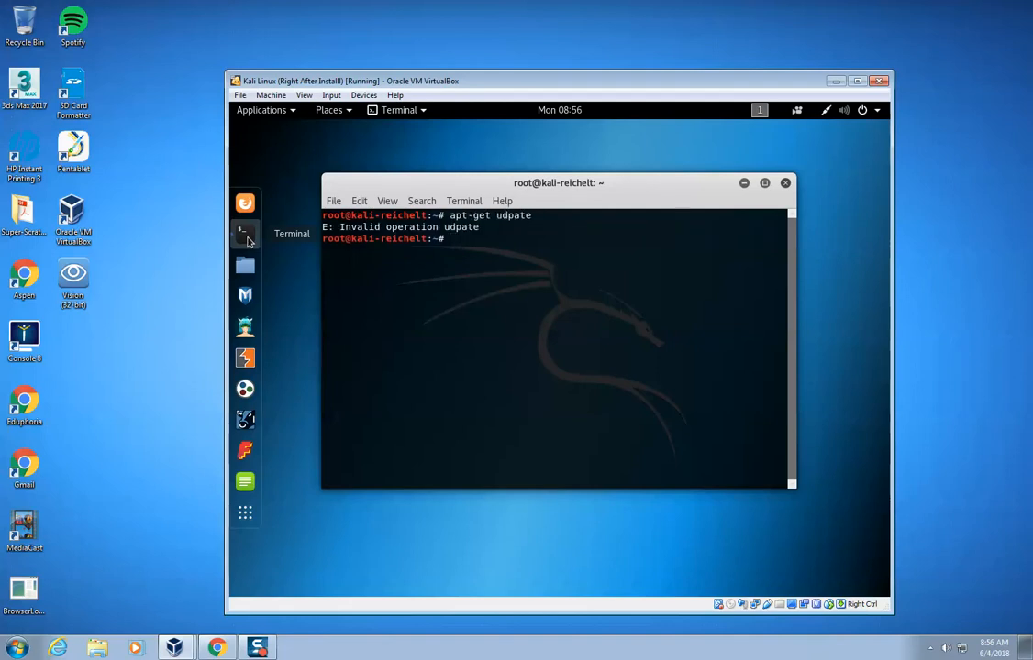
type("apt-get update")
key("Return")
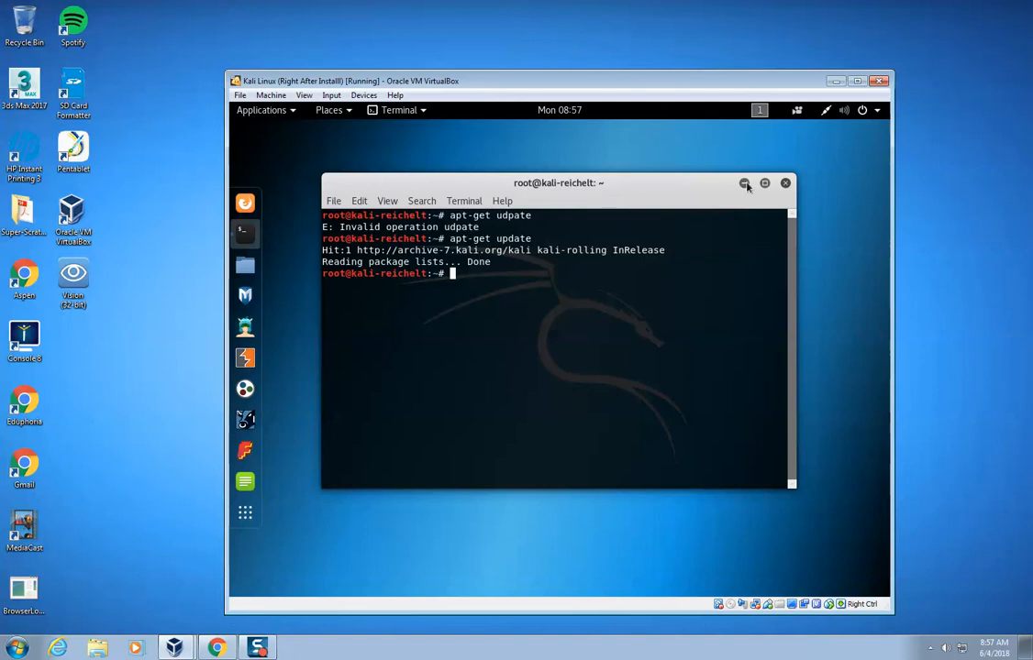
left_click(786, 184)
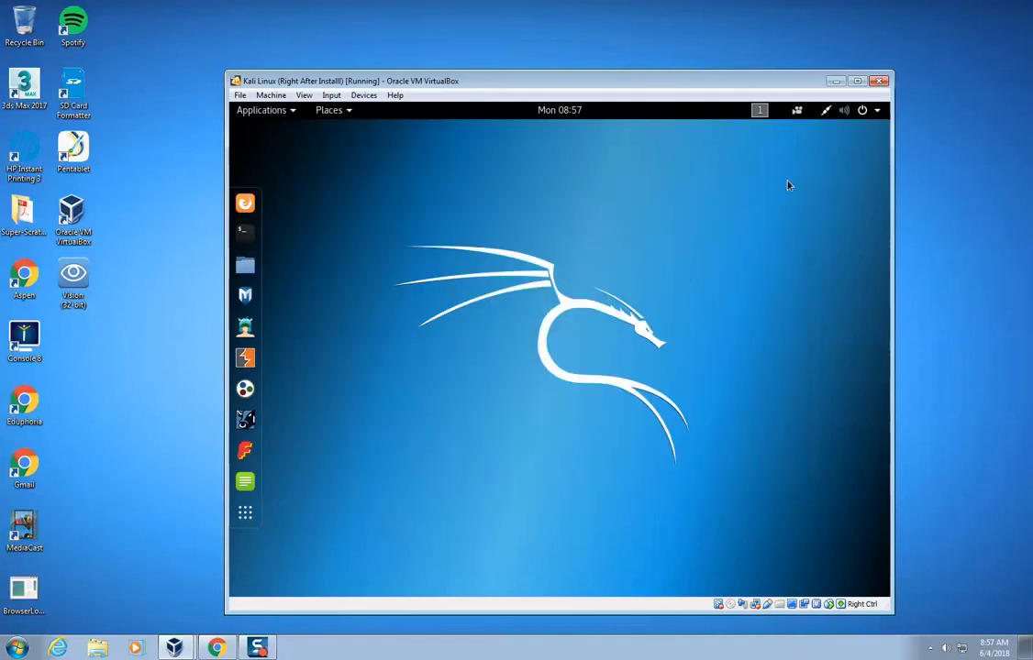
Open System Monitor from the Utilities group of the usual applications.
left_click(281, 116)
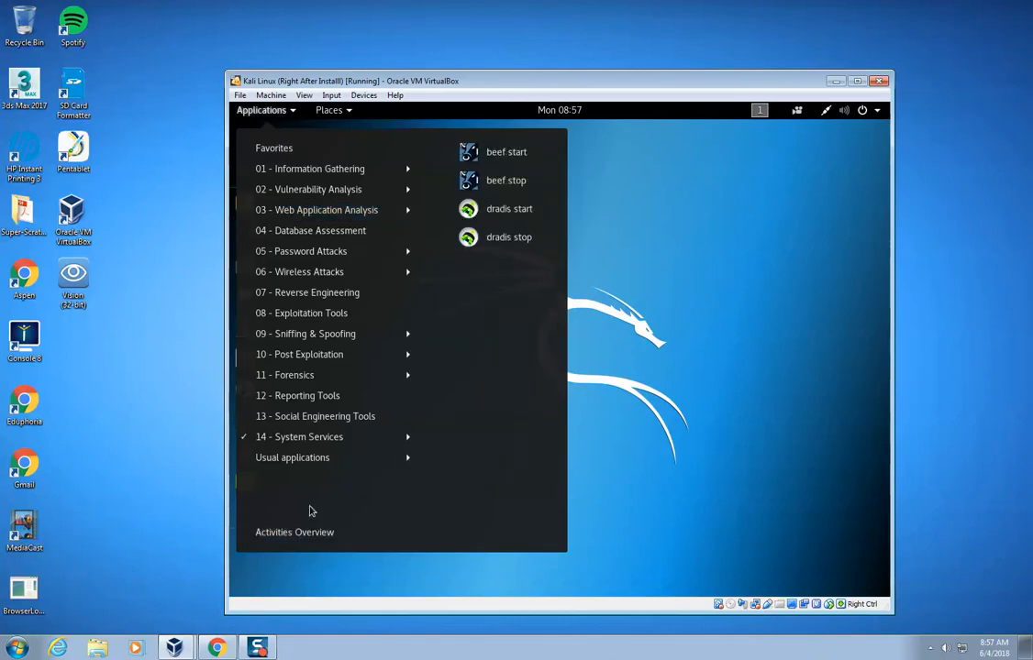
left_click(310, 459)
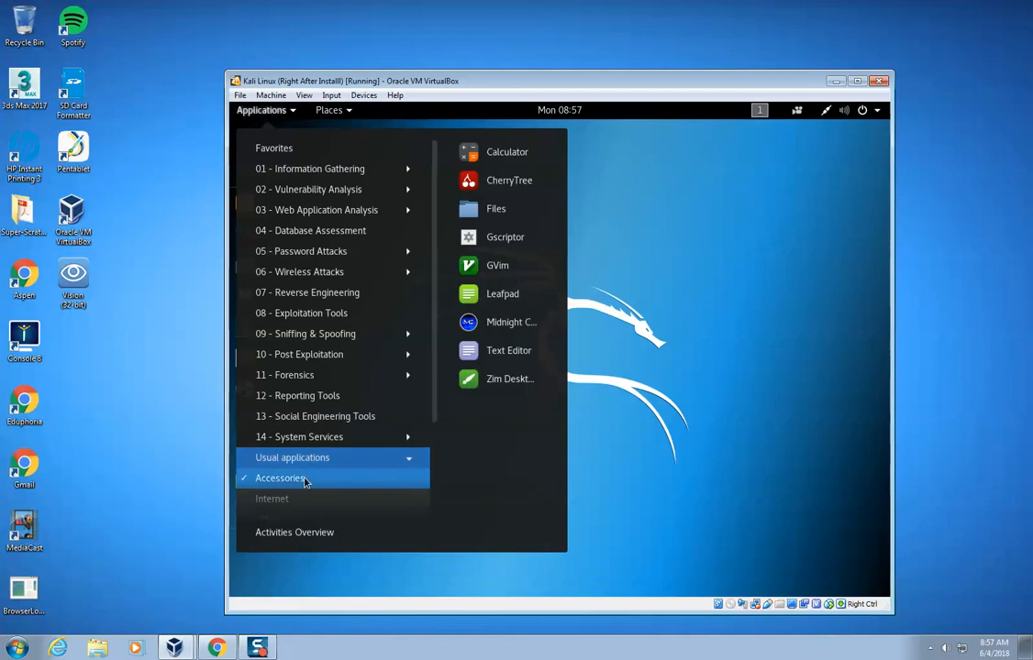
left_click_drag(434, 410, 435, 523)
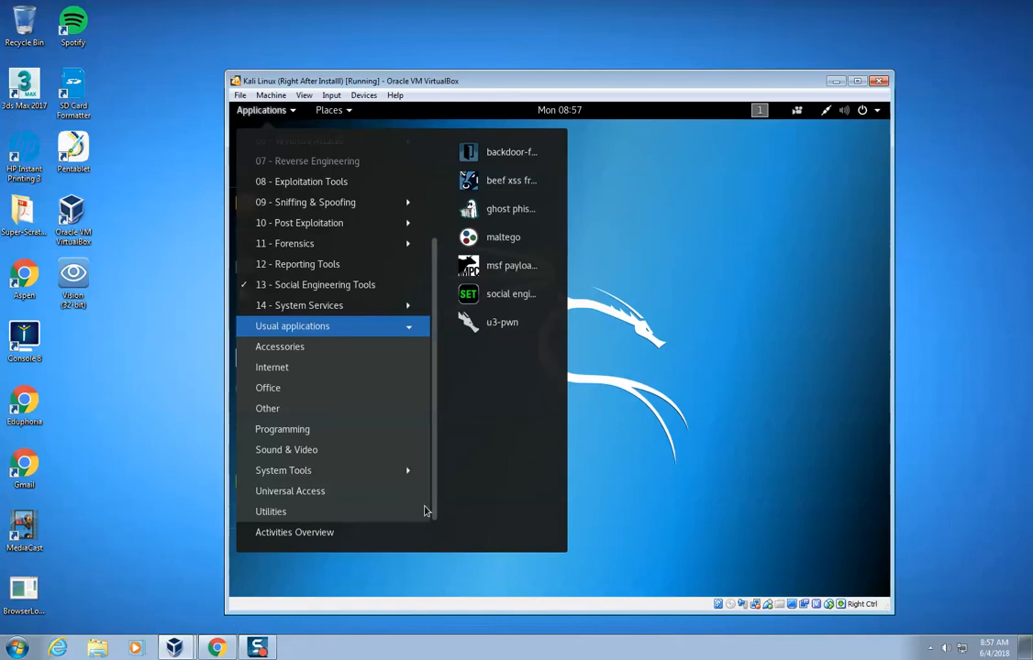
mouse_move(358, 479)
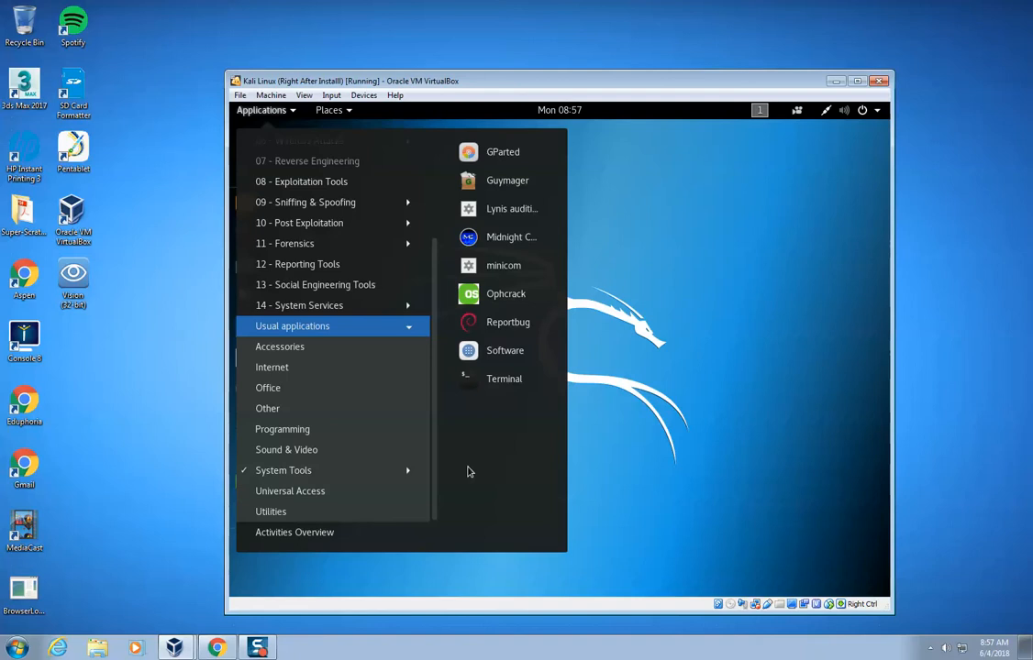
mouse_move(381, 492)
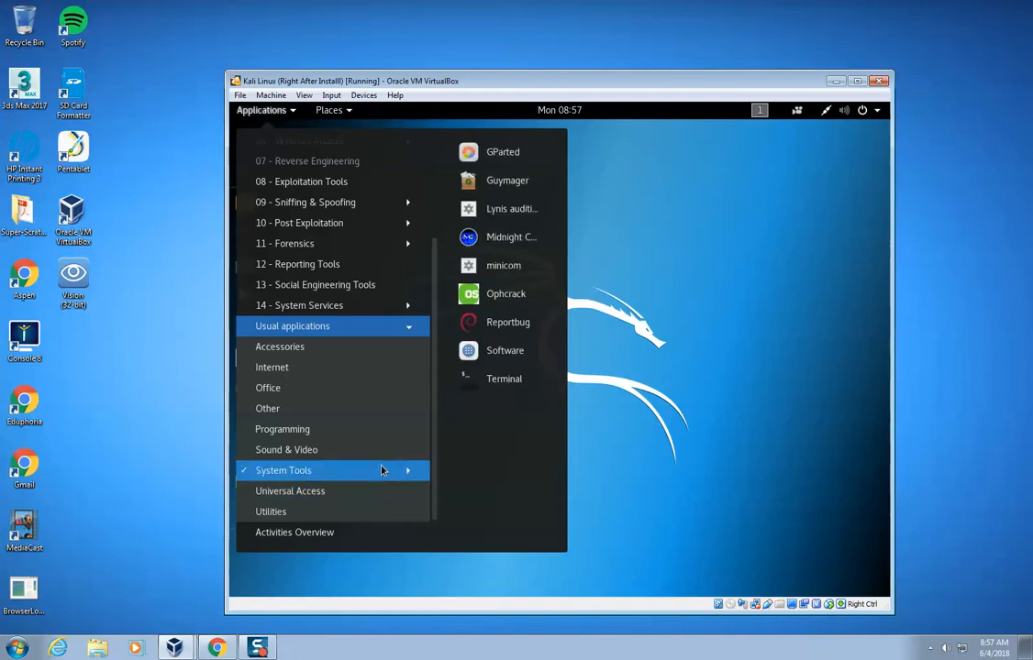
mouse_move(352, 512)
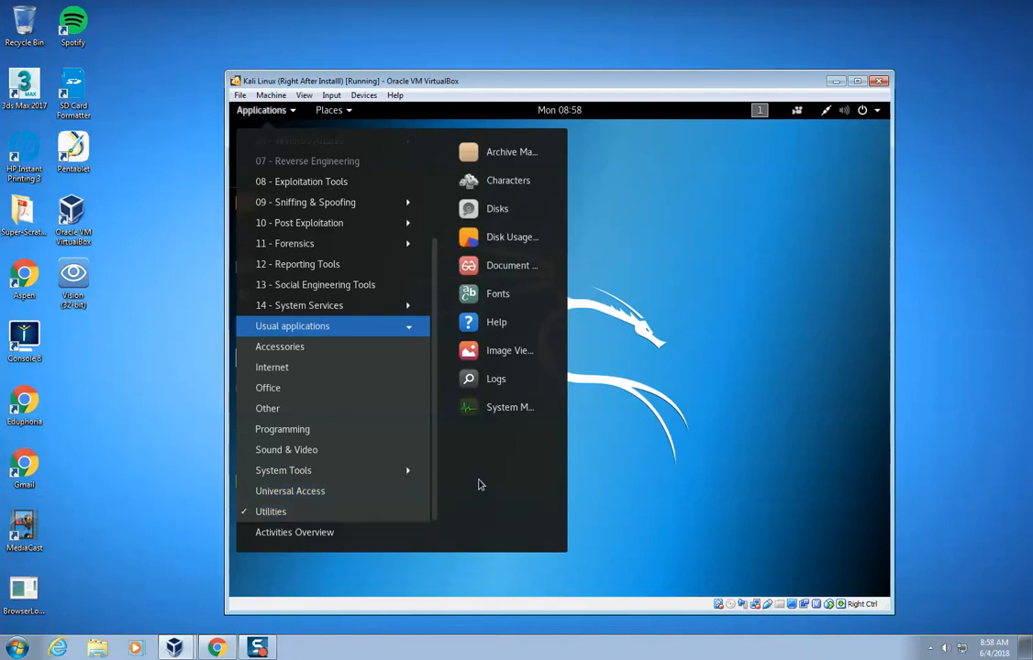
left_click(504, 408)
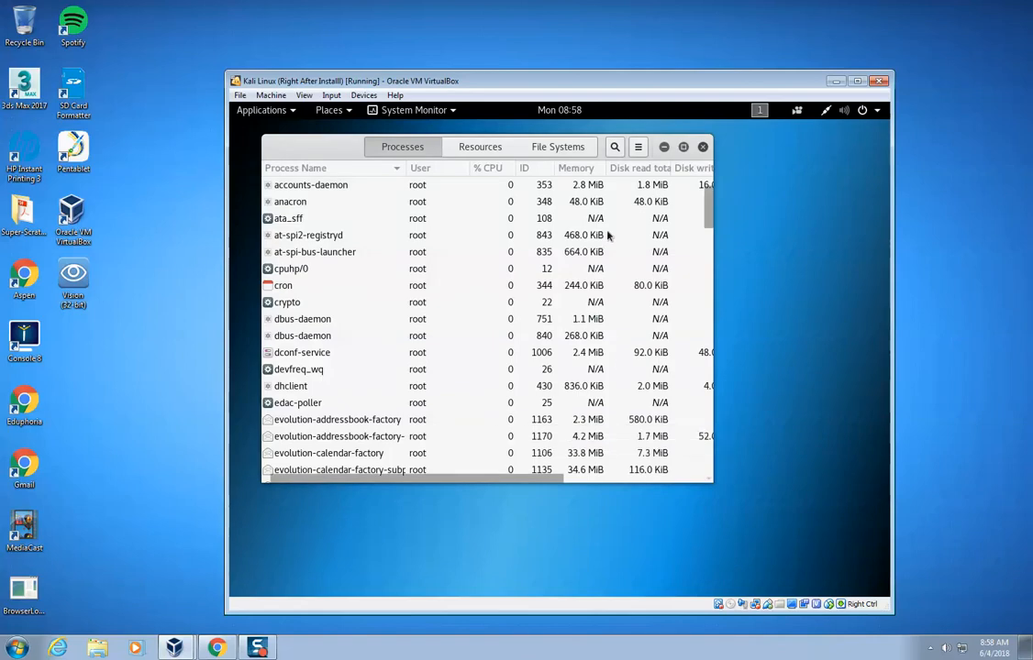
Sort the processes by total disk write in a widened window, watch packagekitd's disk activity, and close System Monitor.
left_click(624, 170)
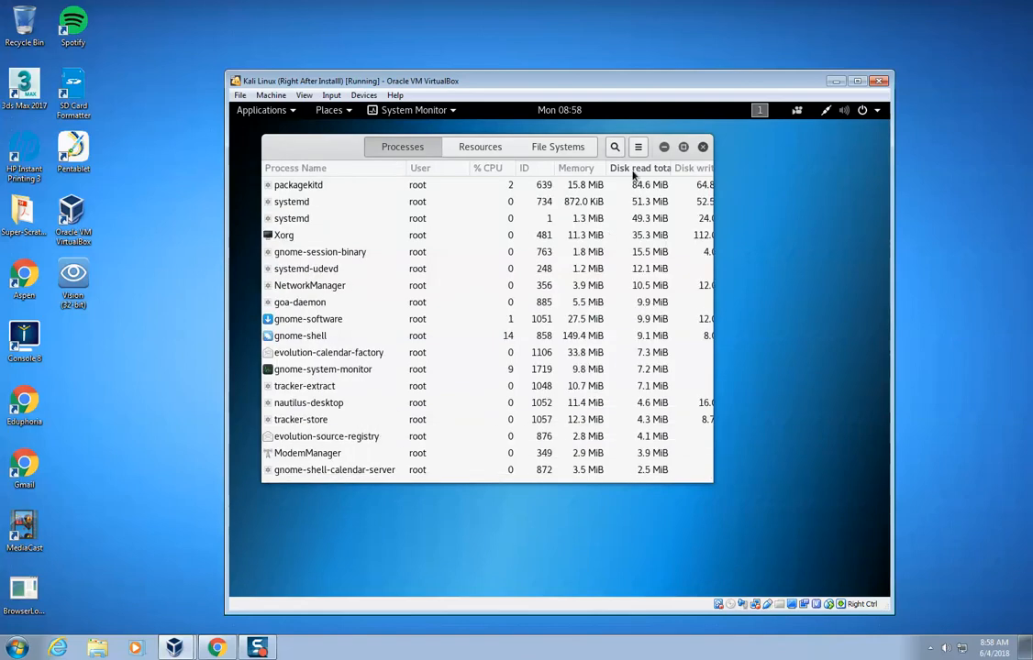
left_click(693, 168)
left_click_drag(714, 238, 841, 239)
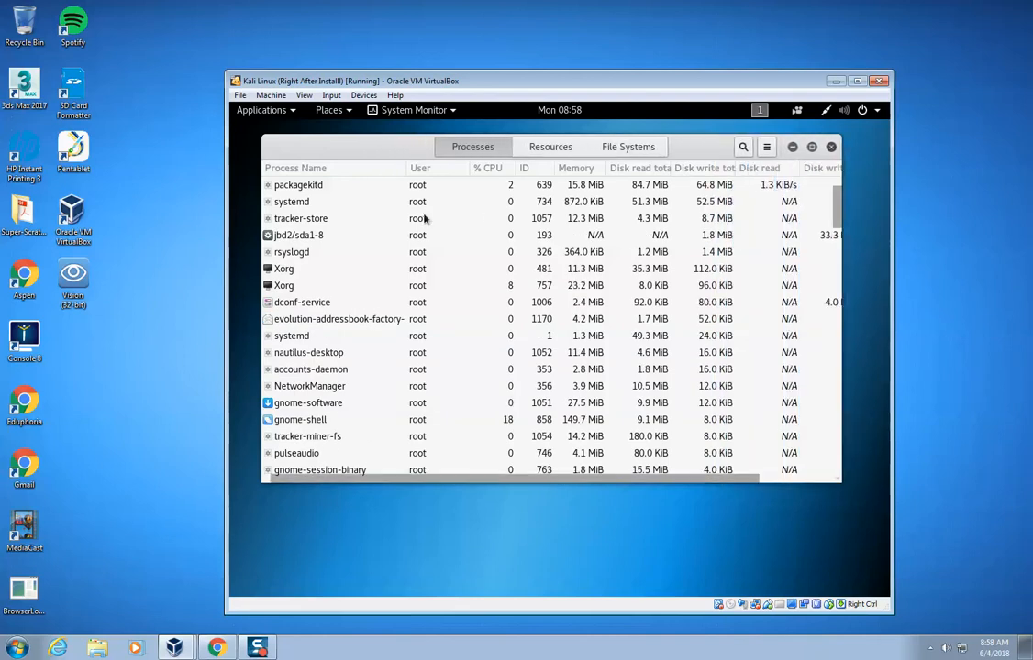
left_click(307, 187)
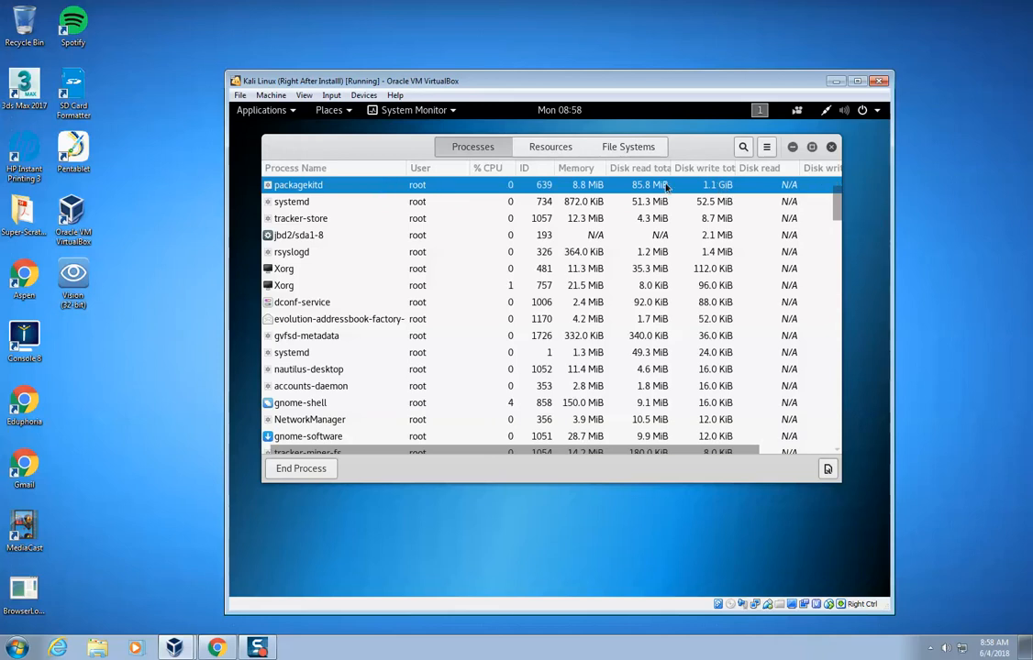
left_click(831, 147)
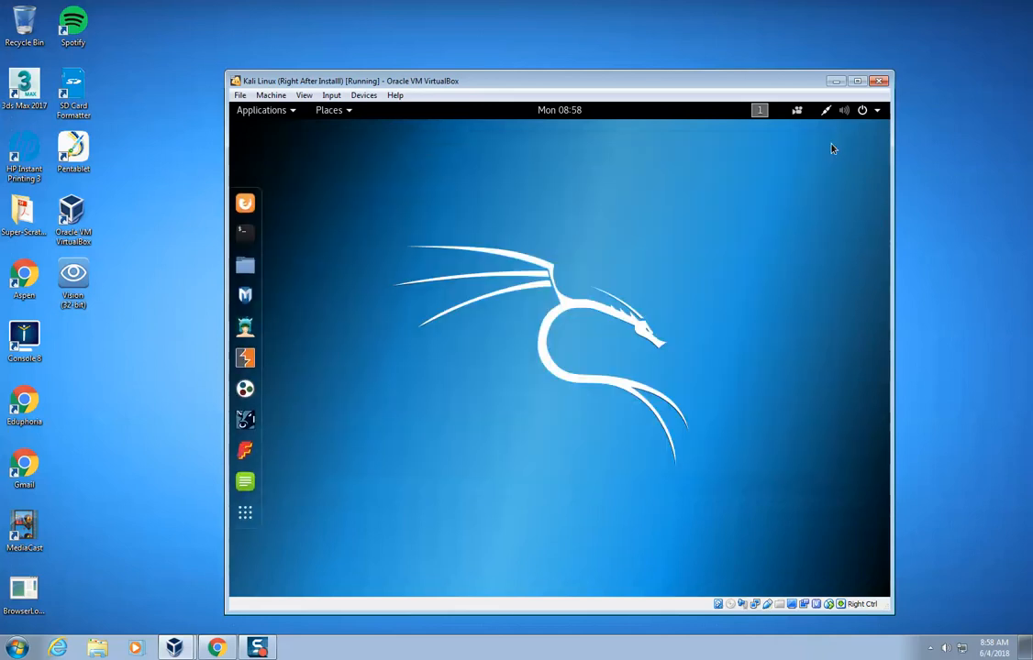
left_click(758, 111)
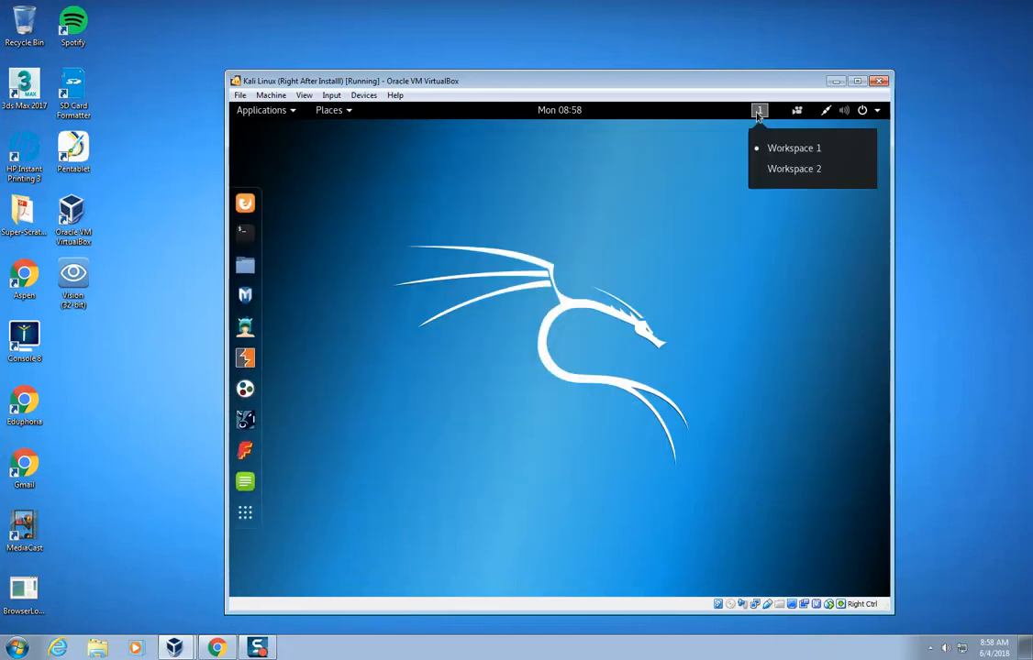
left_click(758, 110)
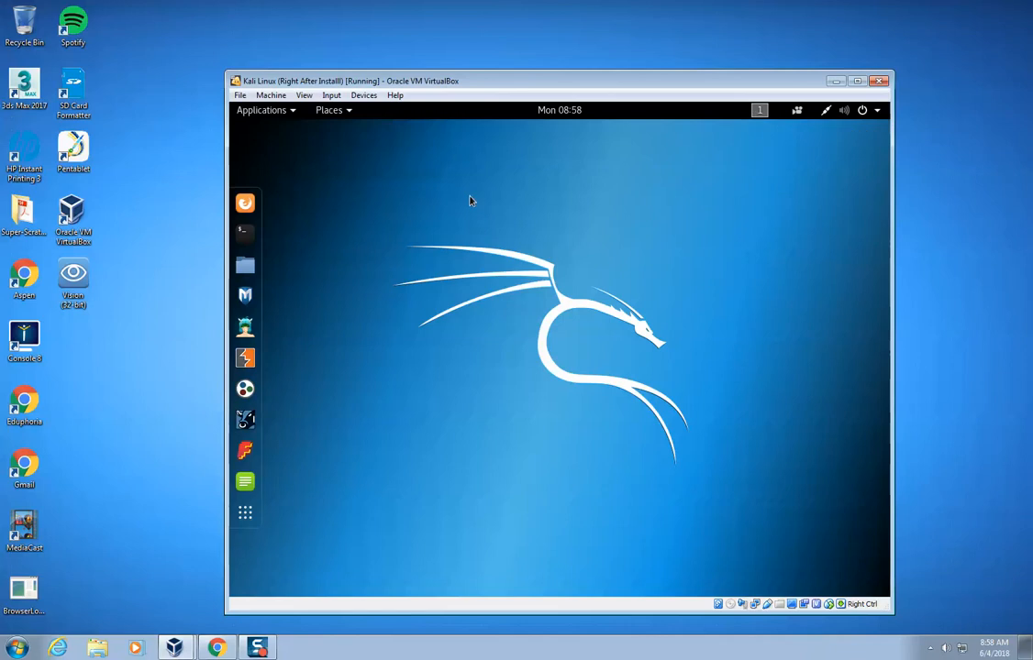
Open the Software application from the System Tools group and dismiss its welcome message.
left_click(265, 113)
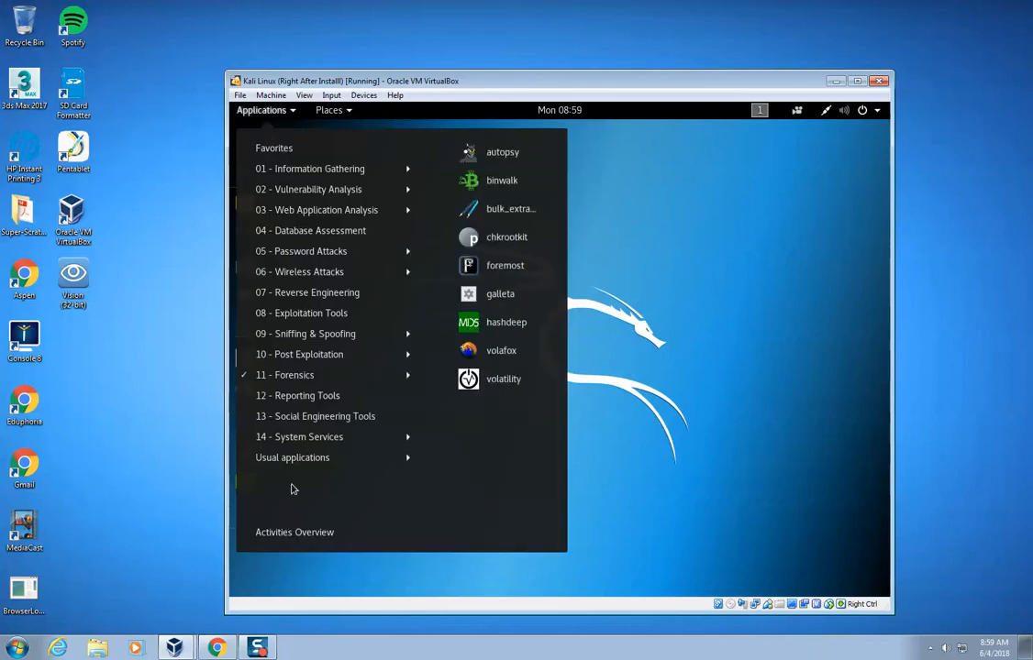
mouse_move(296, 437)
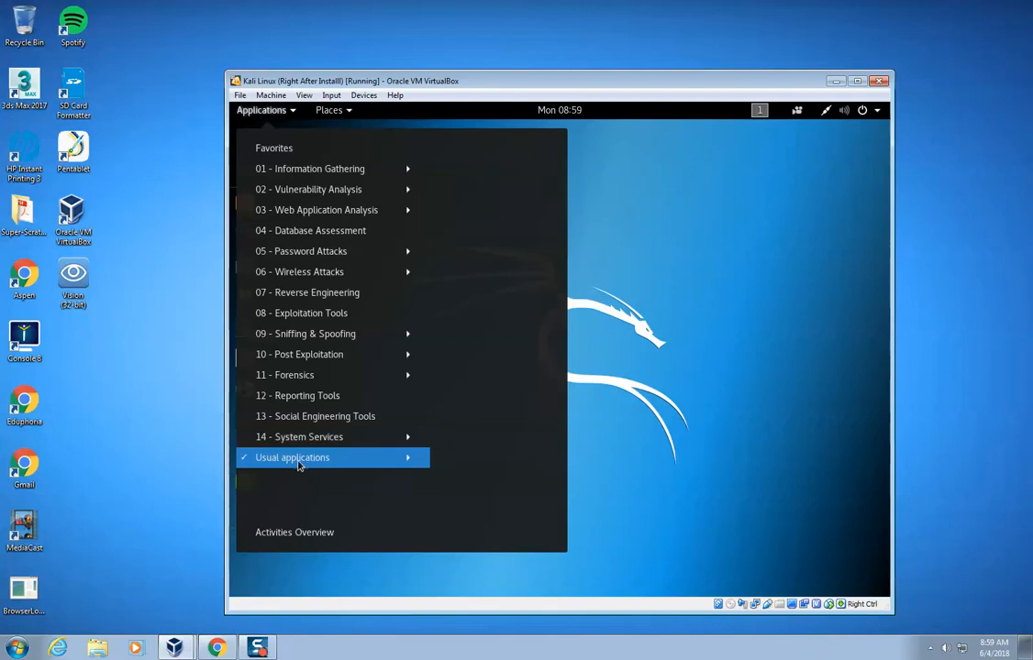
left_click(298, 463)
mouse_move(311, 484)
left_click_drag(434, 411, 435, 513)
mouse_move(351, 473)
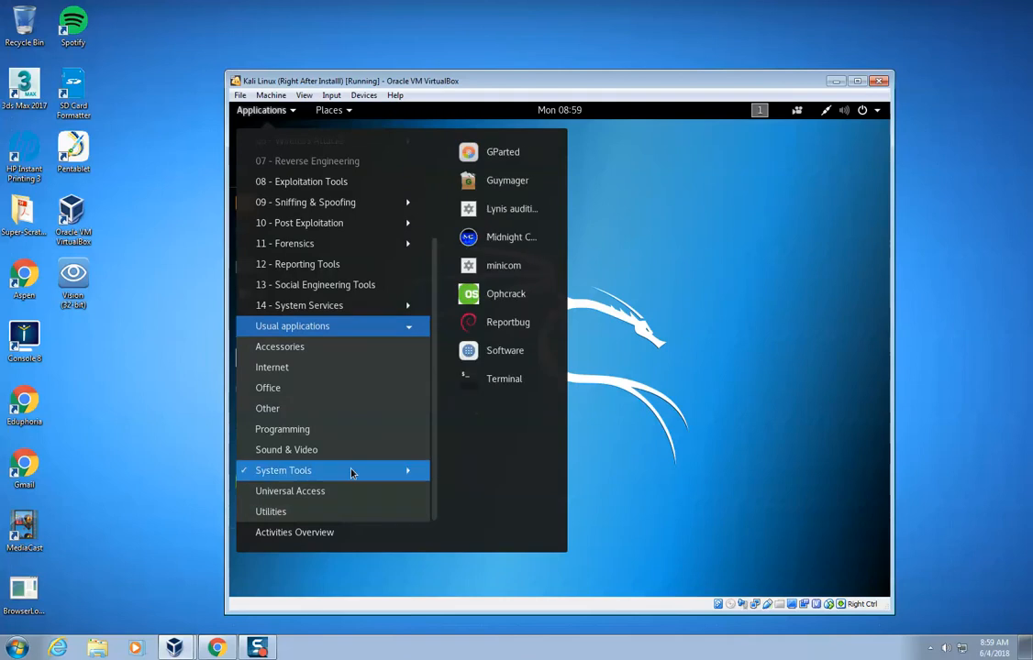
left_click(514, 361)
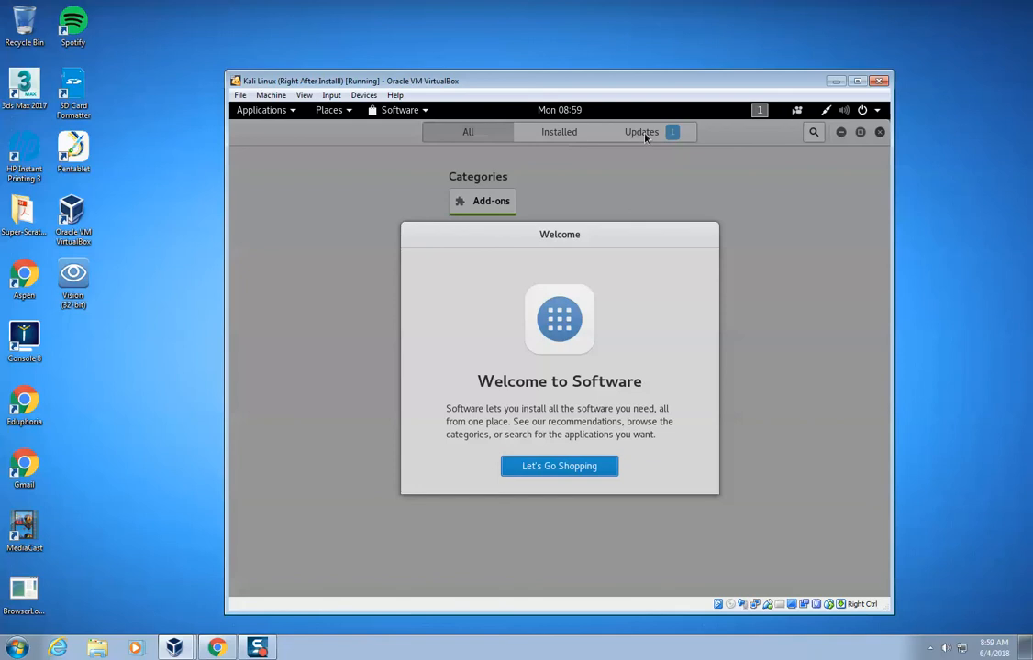
left_click(553, 471)
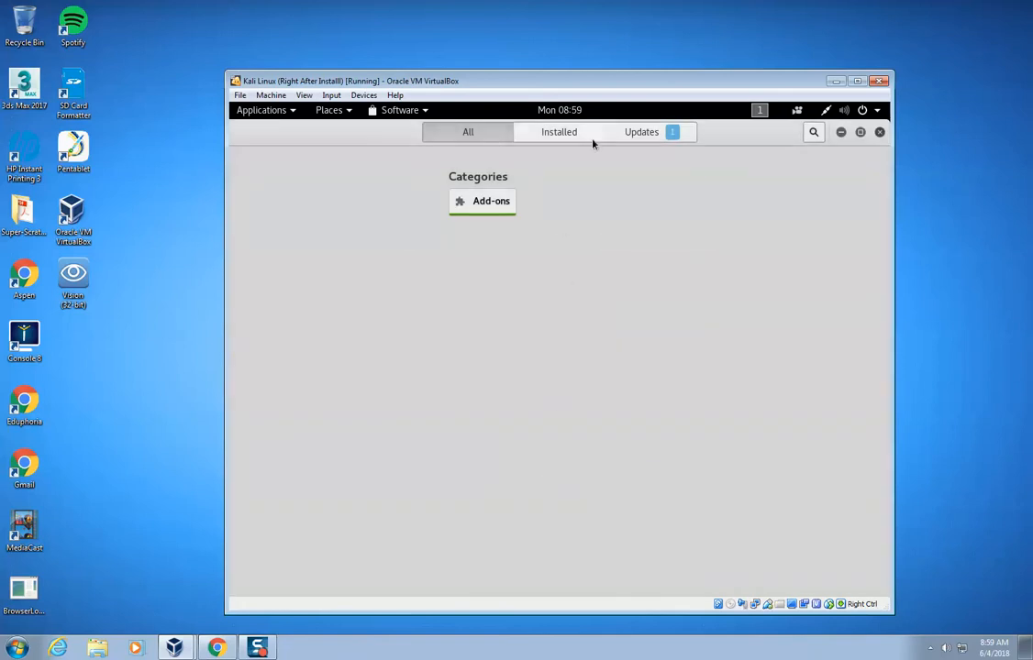
Show the pending updates and review the package list of the OS Updates entry.
left_click(628, 137)
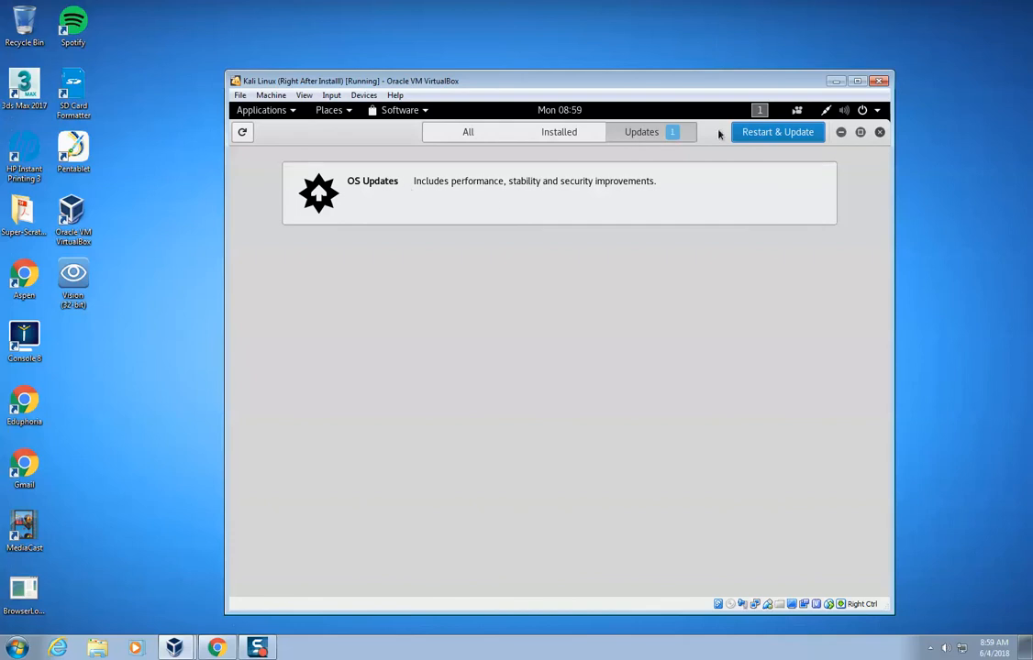
left_click(642, 188)
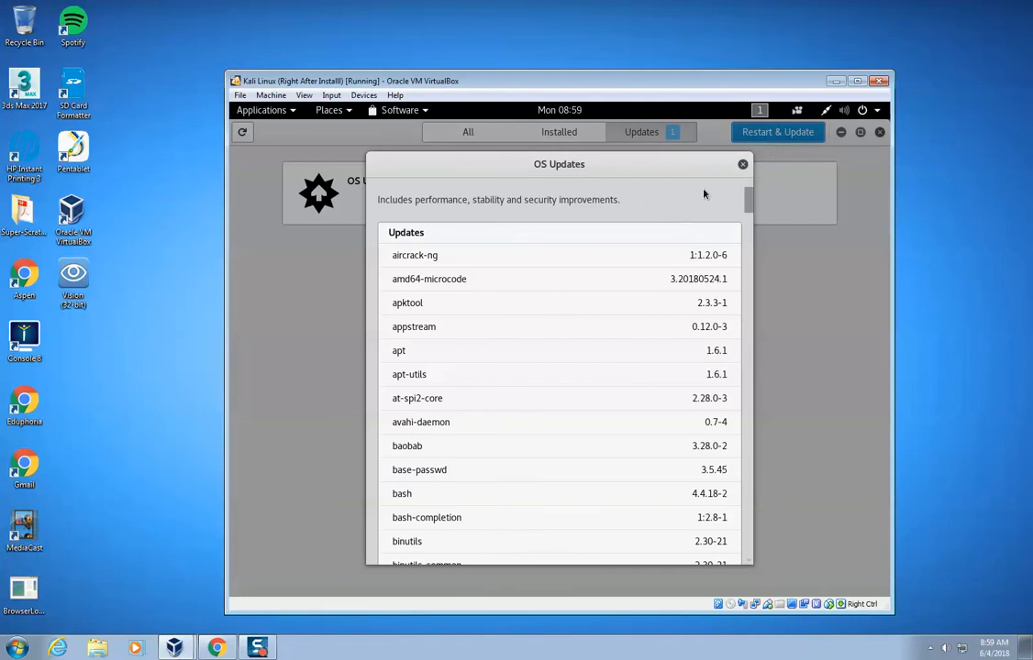
left_click(743, 165)
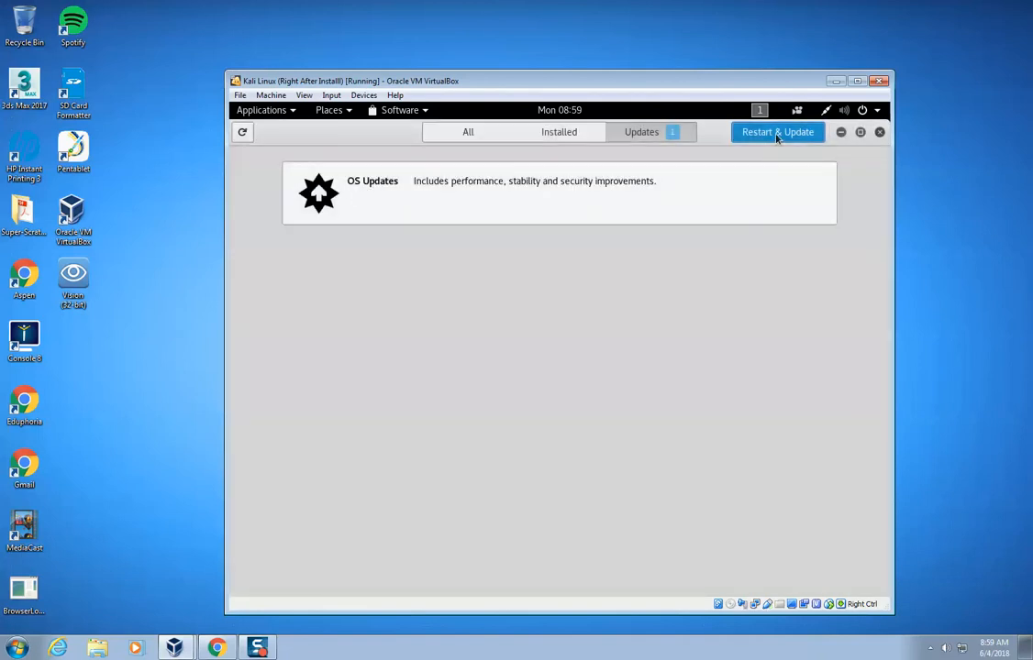
Restart the virtual machine to install the OS updates, confirming the restart and installation.
left_click(775, 134)
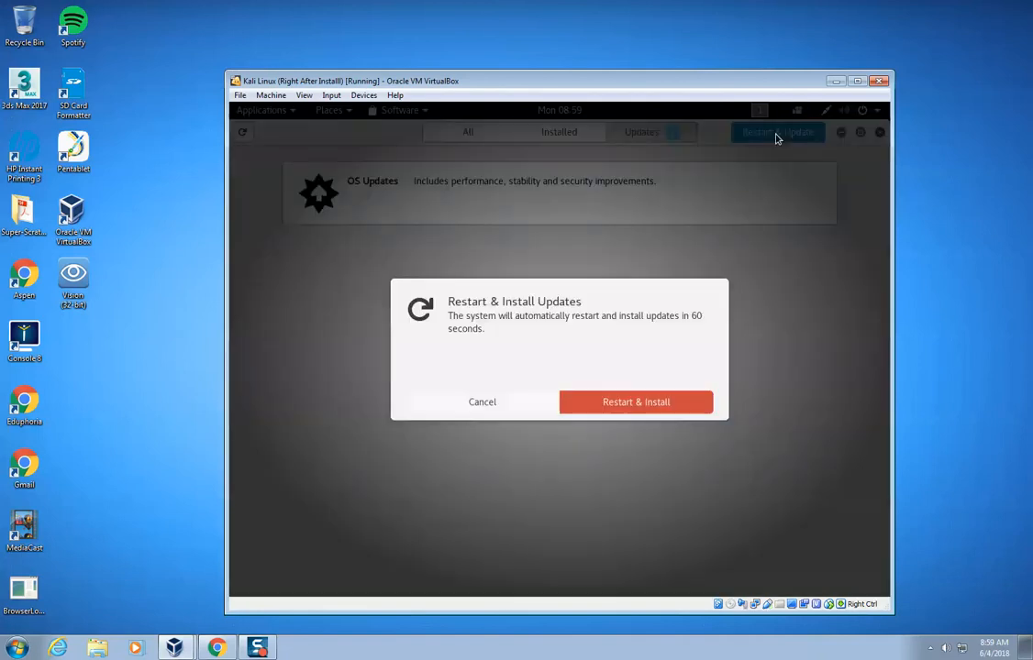
left_click(645, 413)
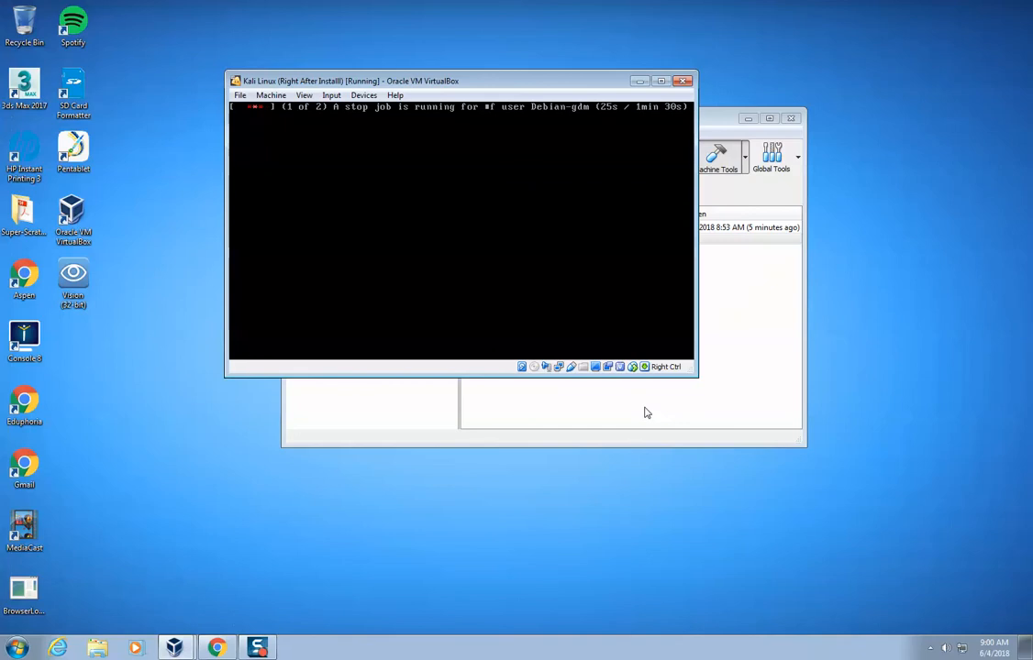
mouse_move(266, 648)
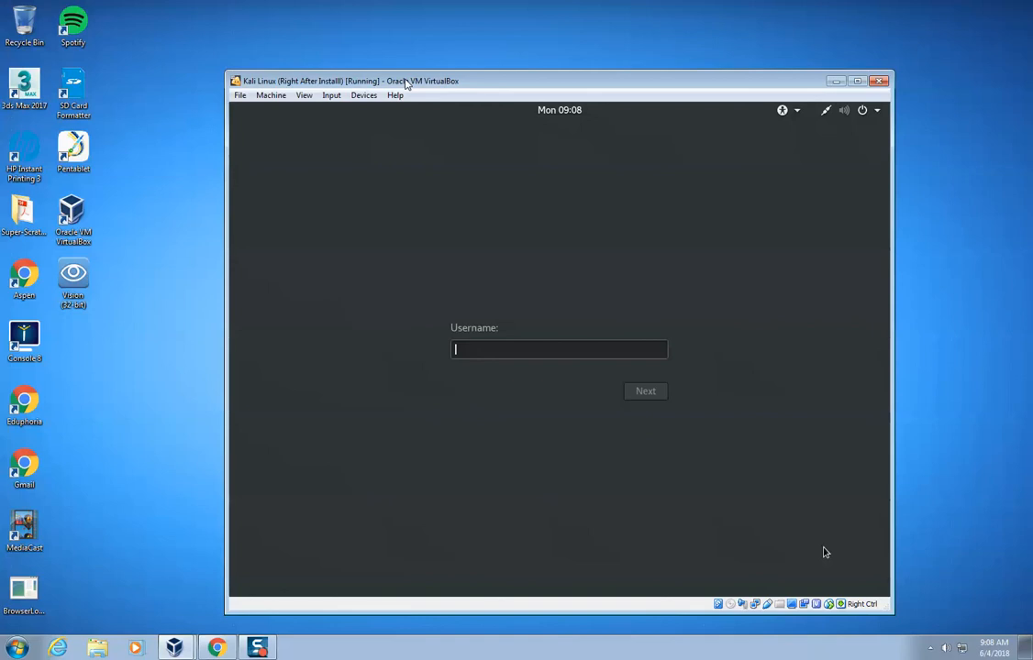
Log back in to the updated system as root with the account password.
type("root")
key("Return")
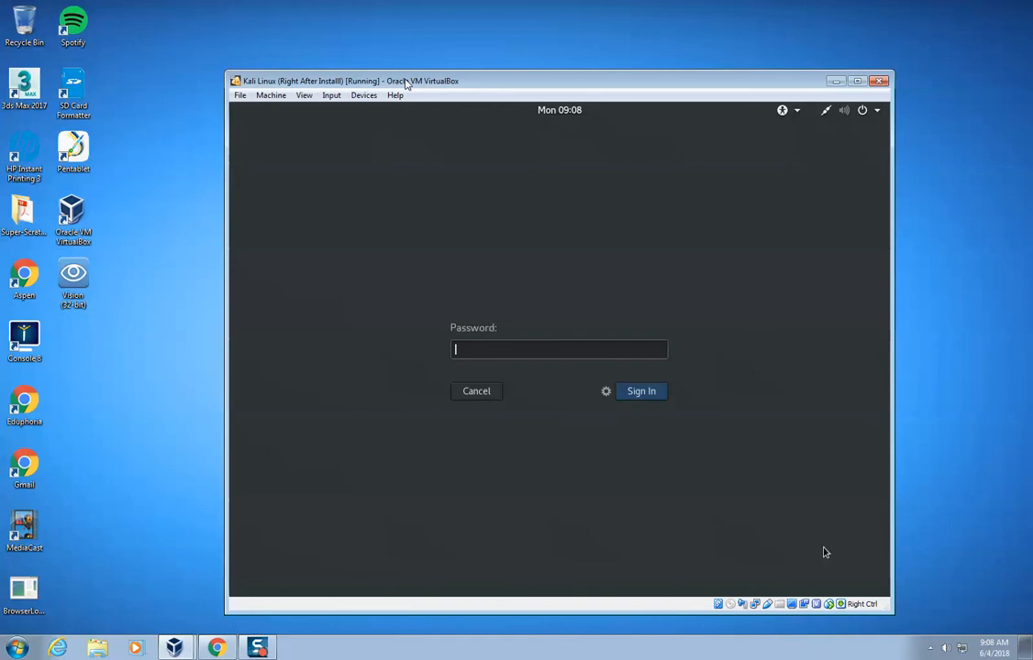
type("********")
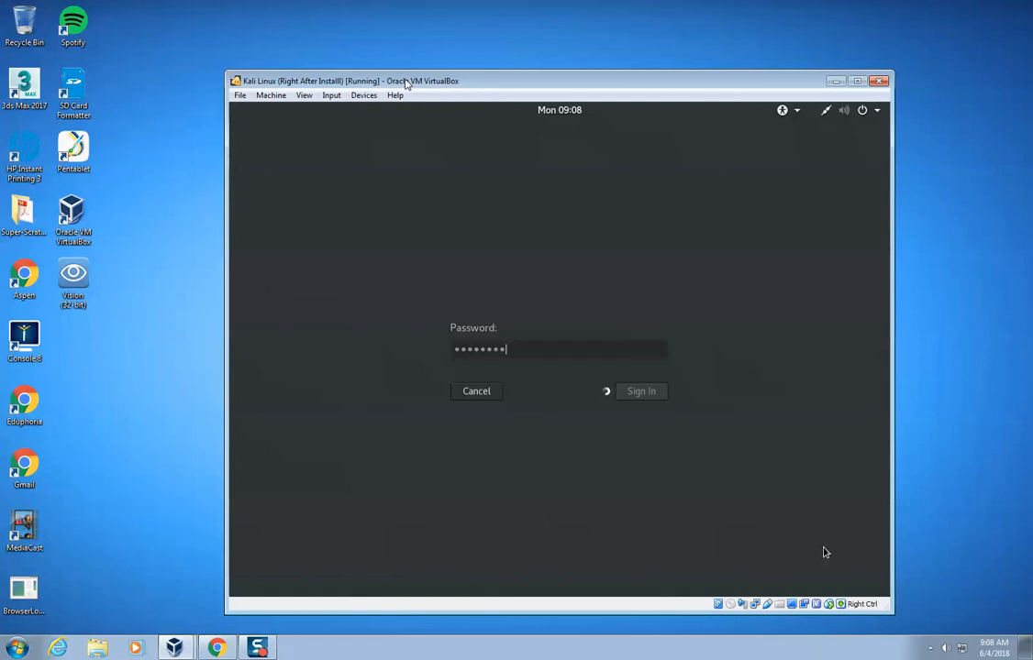
key("Return")
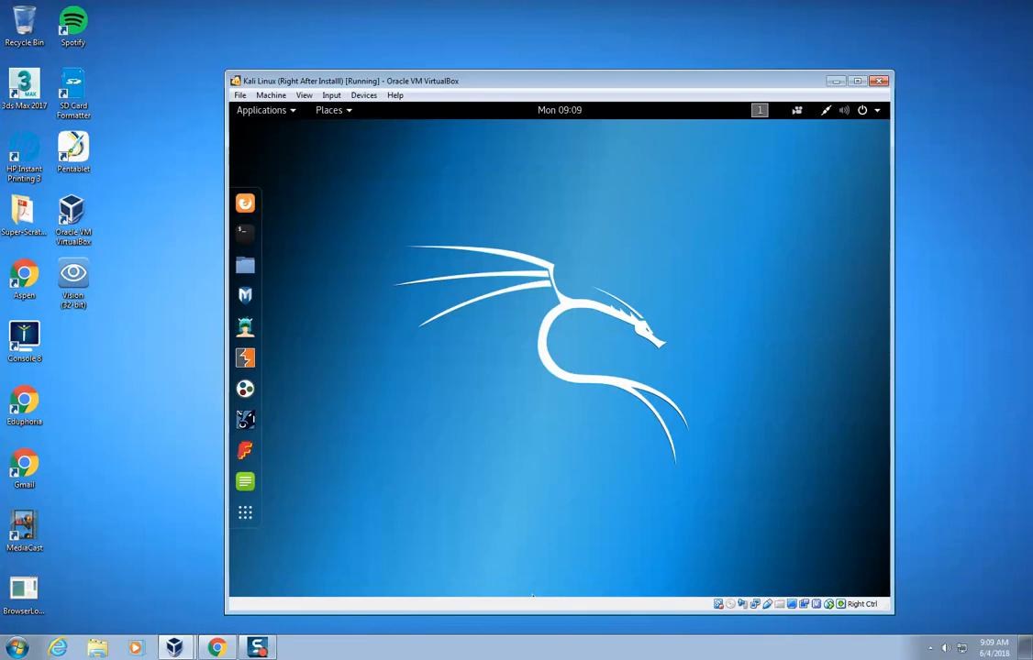
Bring up the Kali guest additions documentation in Chrome and place the virtual machine window so the page's install commands stay visible.
left_click(217, 647)
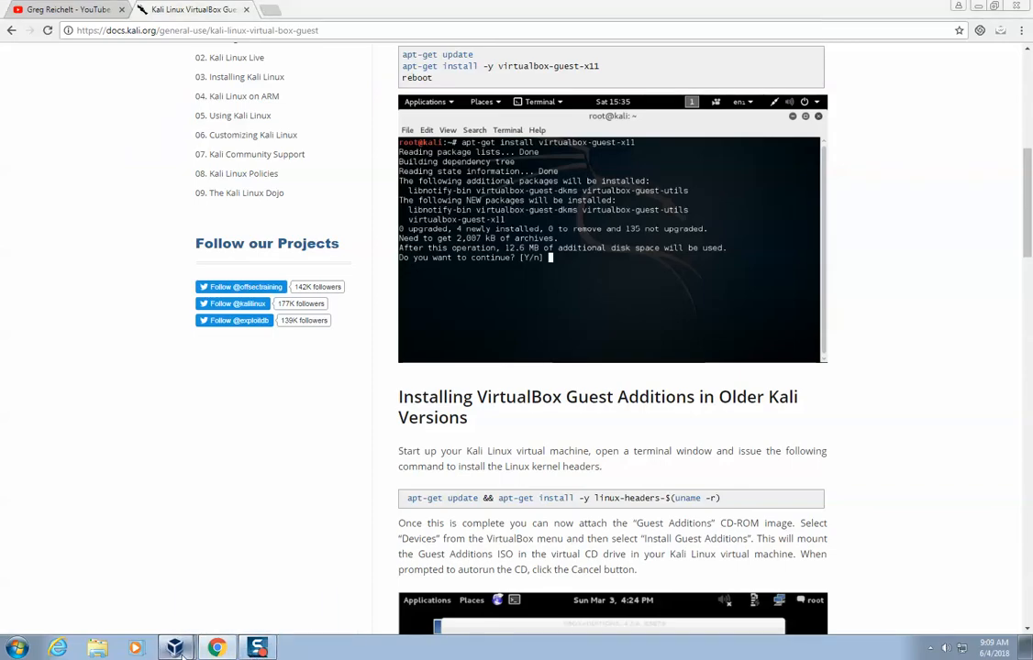
mouse_move(174, 648)
left_click(203, 619)
left_click_drag(578, 73, 615, 102)
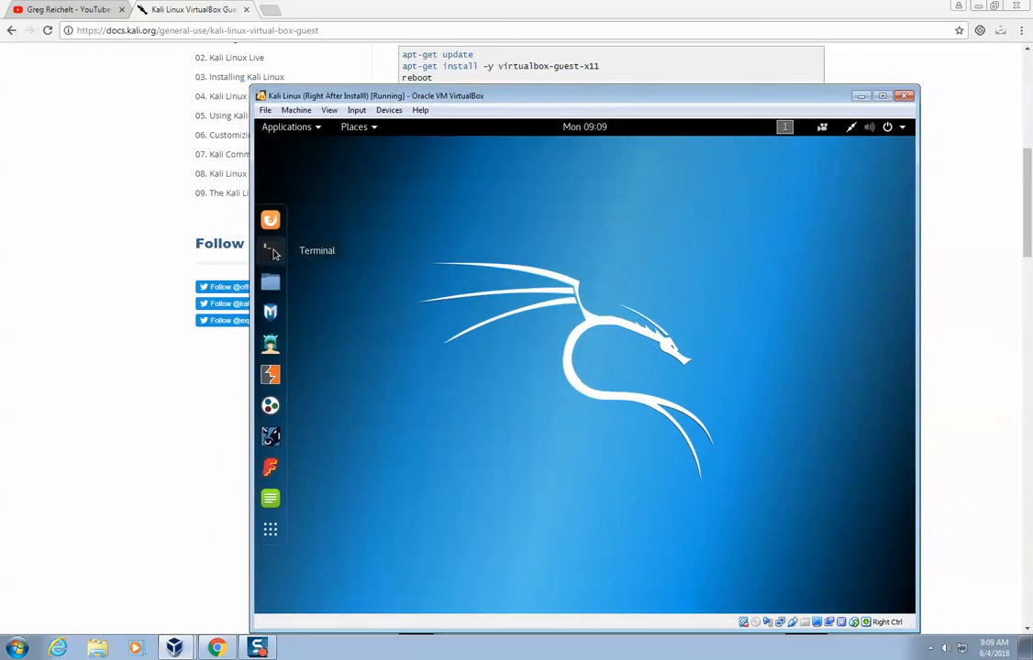
Open a terminal in the Kali virtual machine and refresh the package lists with apt-get update.
left_click(270, 251)
type("apt-get update")
key("Return")
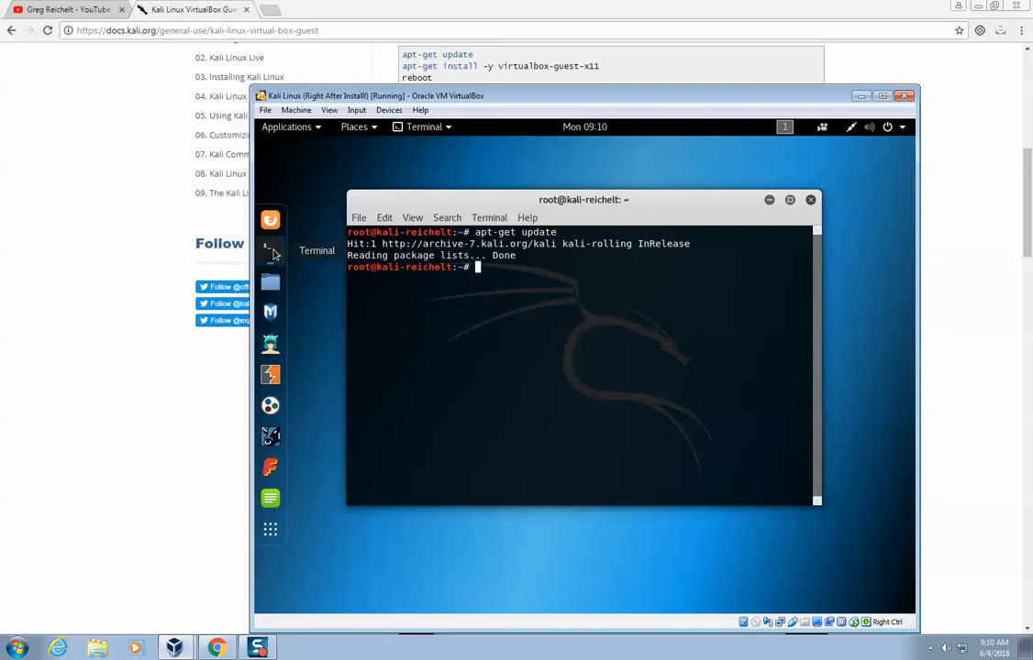
Try to install the guest additions package with apt-get install -y virtualbox-guest-x11.
type("apt-get install -y virtualbox")
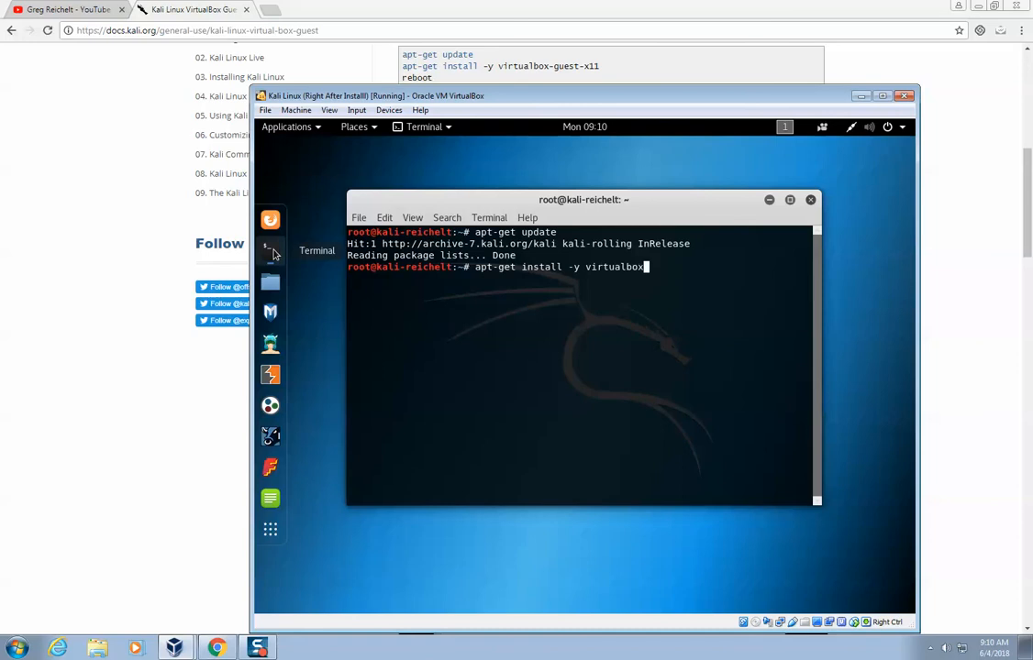
type("-guest-x11")
key("Return")
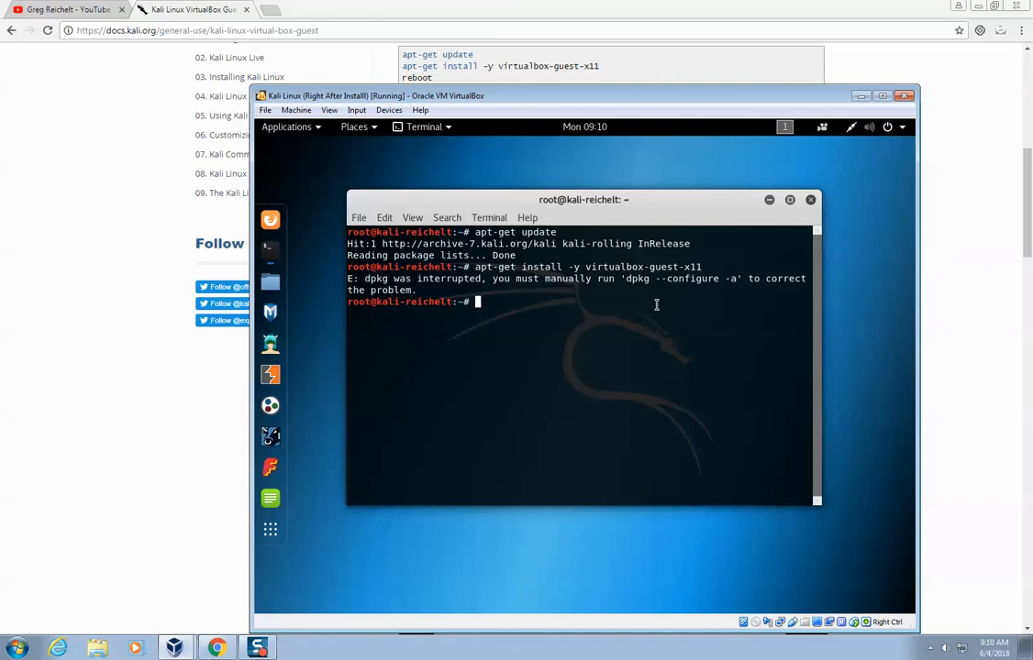
Finish configuring the interrupted packages with dpkg --configure -a, answering n to keep the currently installed server_config.yml.
type("dpkg --configure -a")
key("Return")
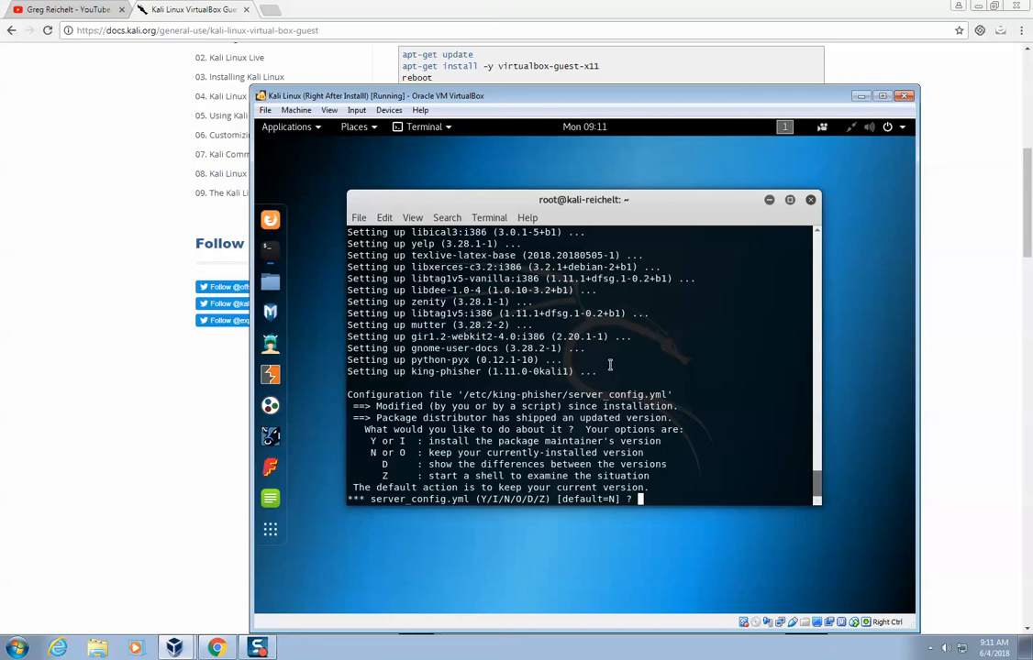
type("n")
key("Return")
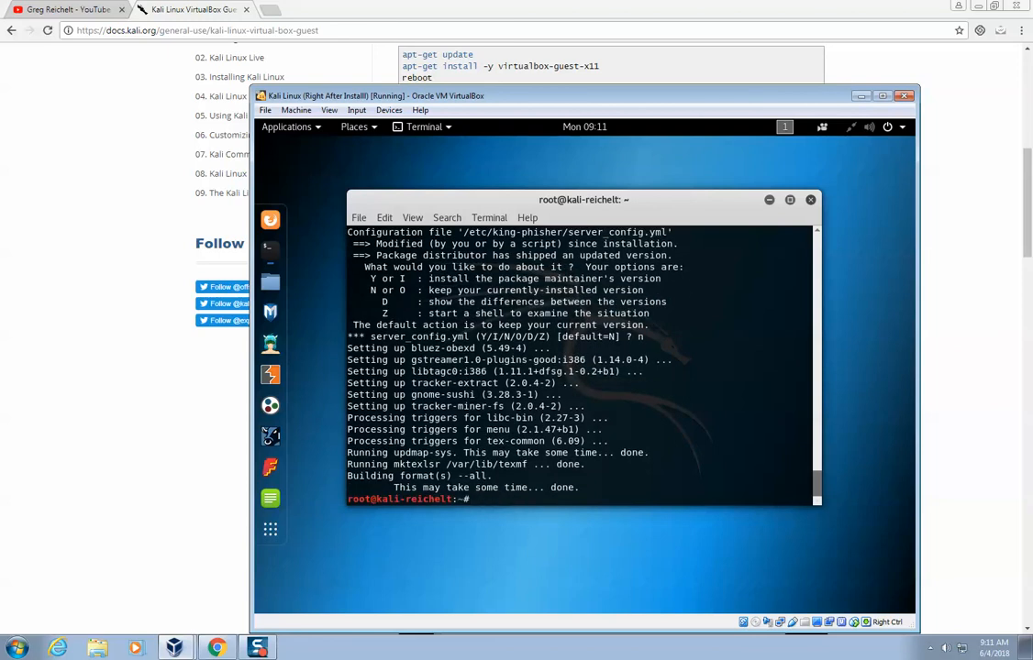
Refresh the package lists again with apt-get update after the package configuration.
type("apt-get update")
key("Return")
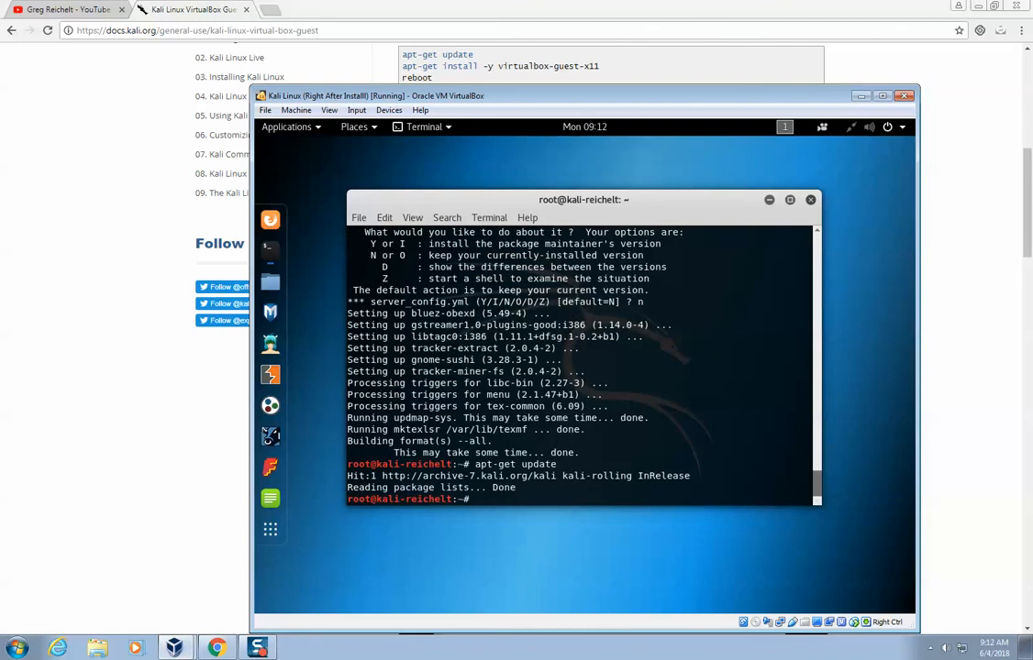
Install the VirtualBox guest additions by running apt-get install -y virtualbox-guest-x11 again.
type("apt-get install -y virtualbox-")
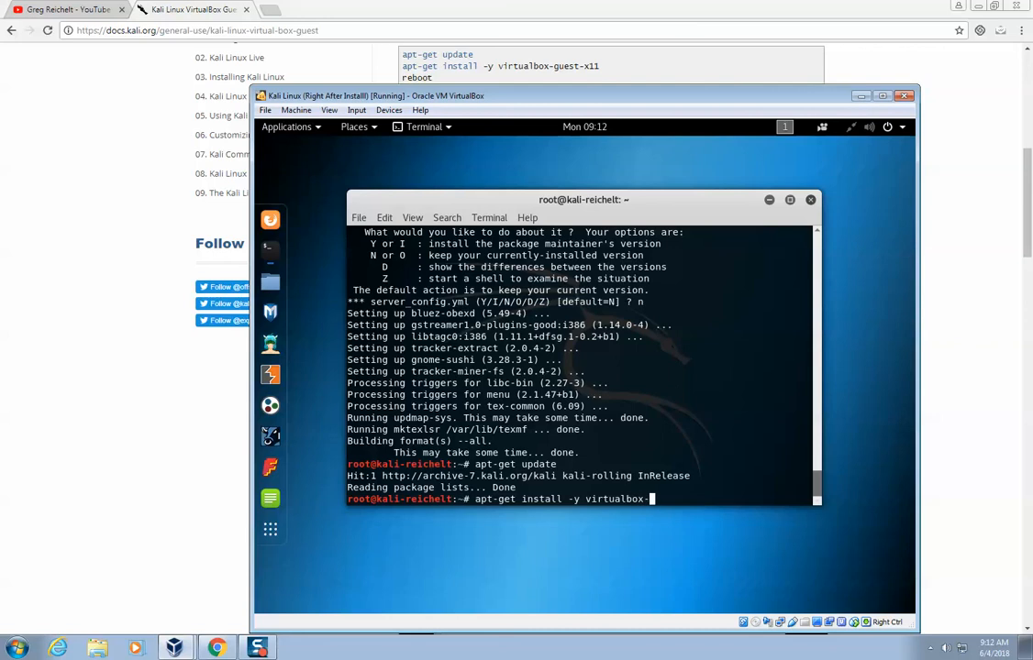
type("guest-x11")
key("Return")
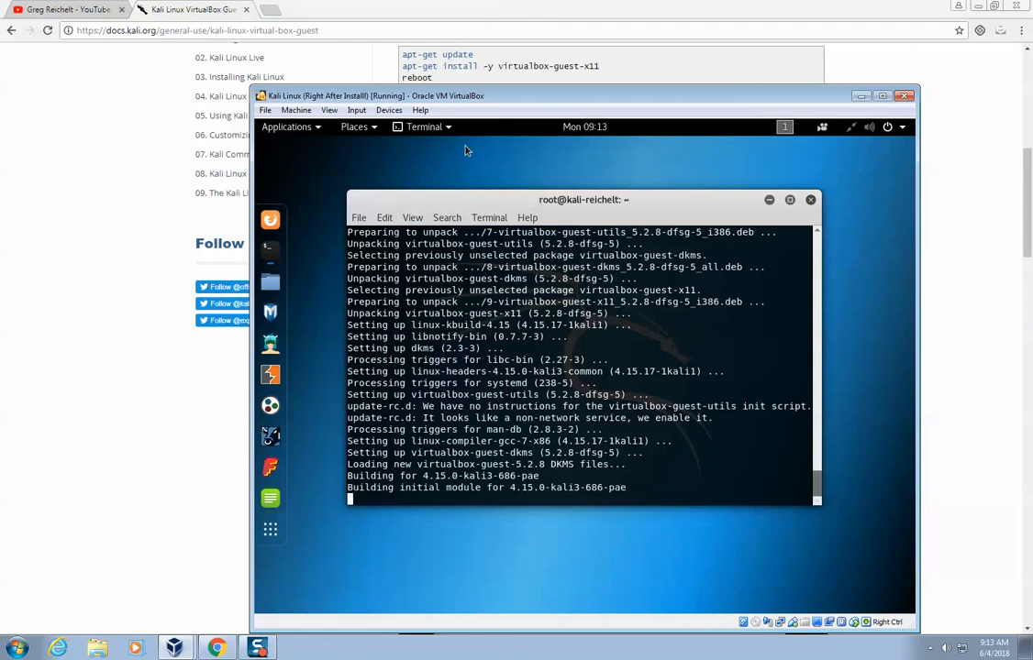
left_click(395, 111)
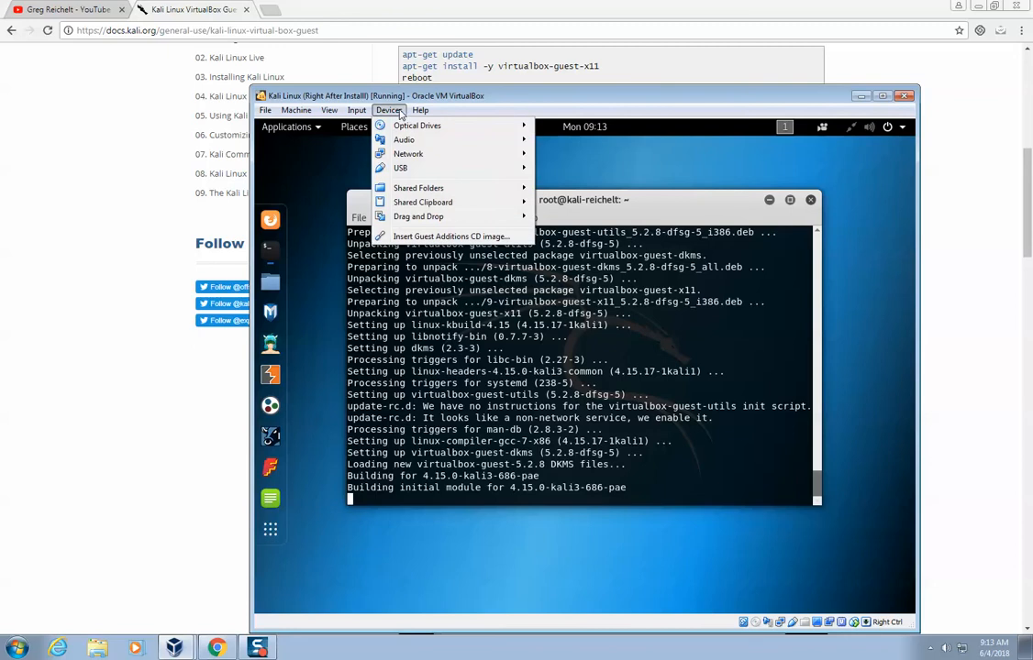
left_click(454, 97)
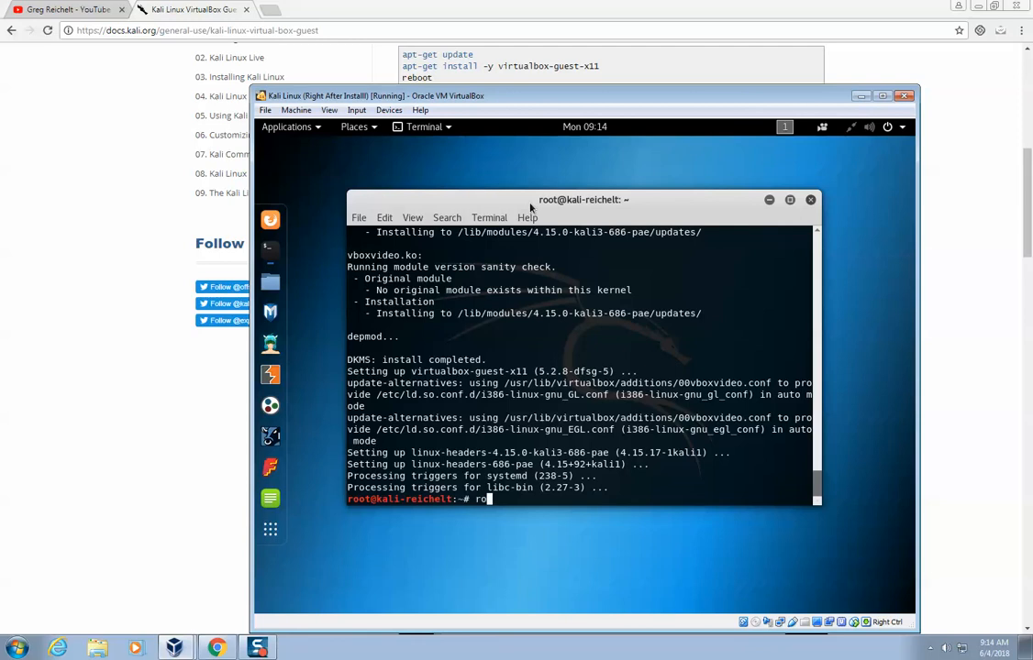
Reboot the virtual machine from the terminal and boot the Kali GNU/Linux entry.
type("eeboot")
key("Return")
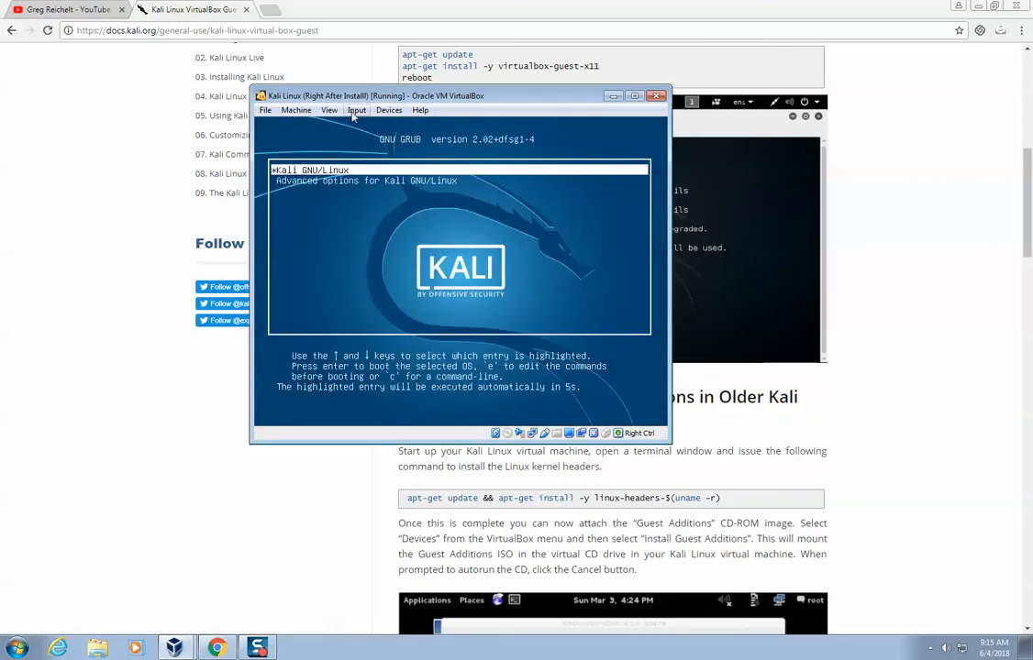
key("Return")
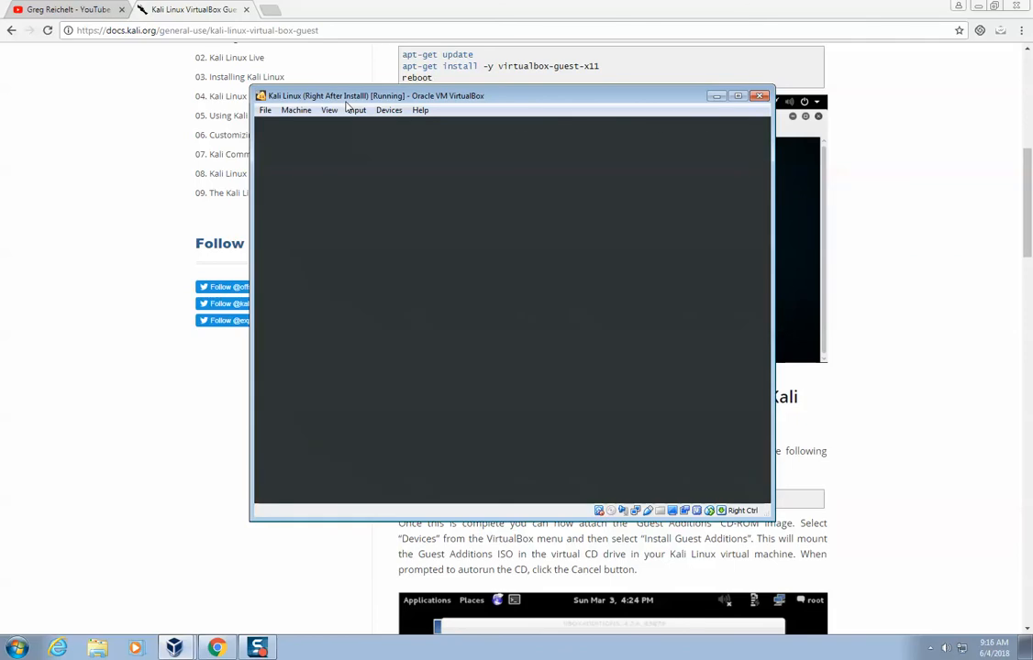
Log in to the rebooted system as root with the account password.
type("root")
key("Return")
type("*********")
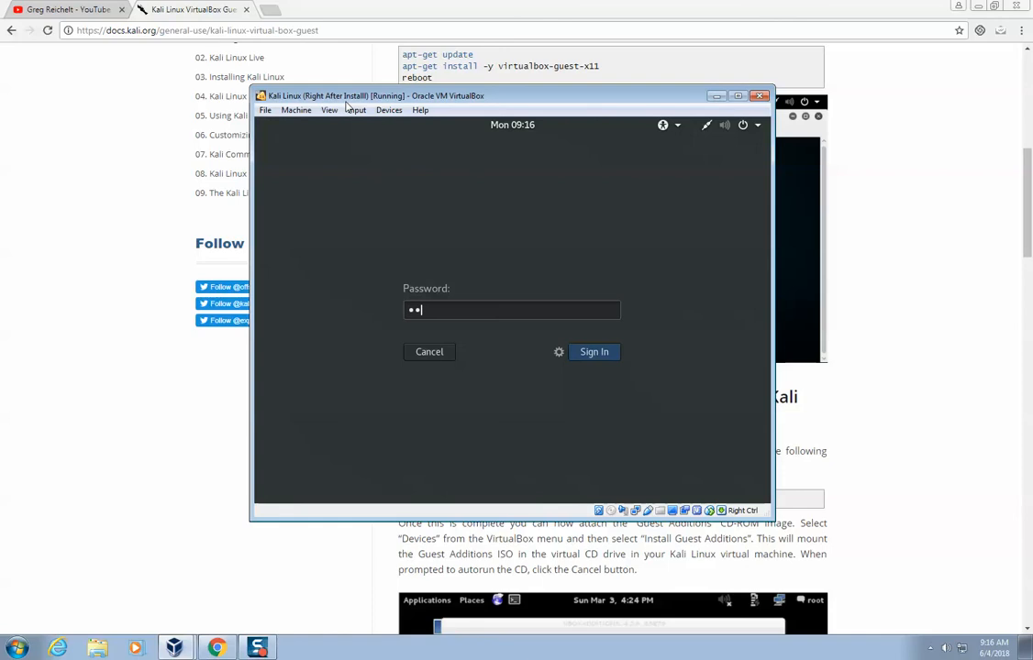
key("Return")
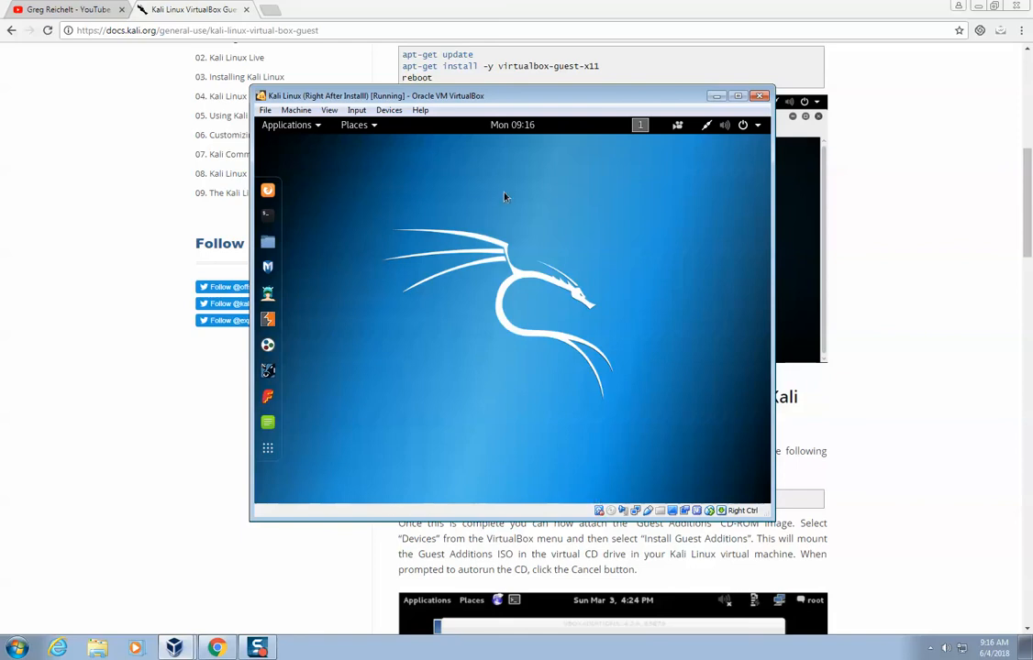
Power off the Kali virtual machine and clear the browser window to get back to the VirtualBox Manager.
left_click(744, 127)
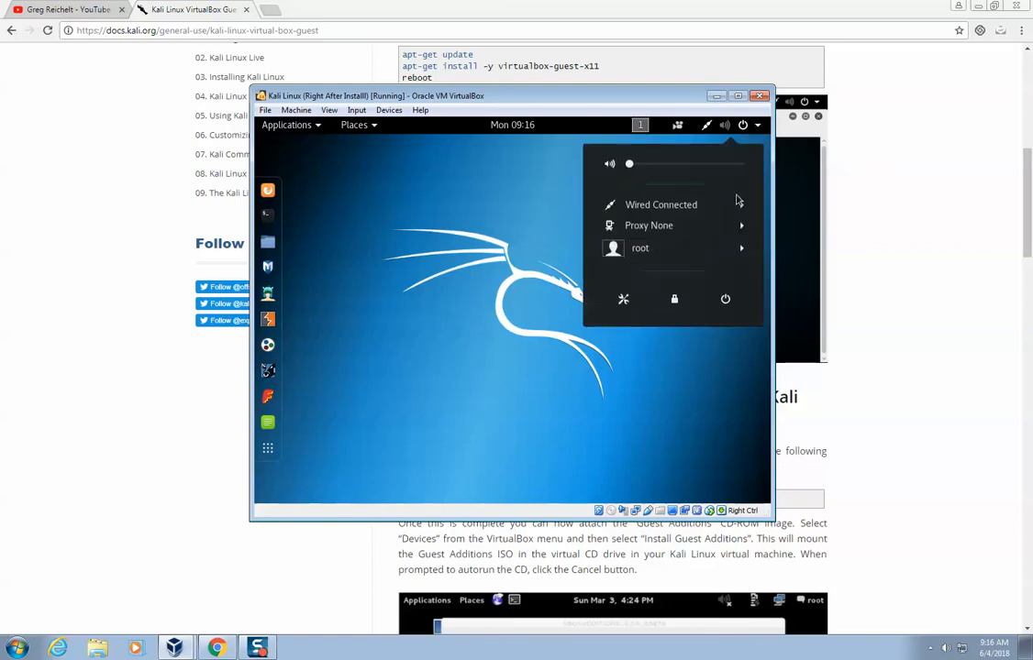
left_click(724, 300)
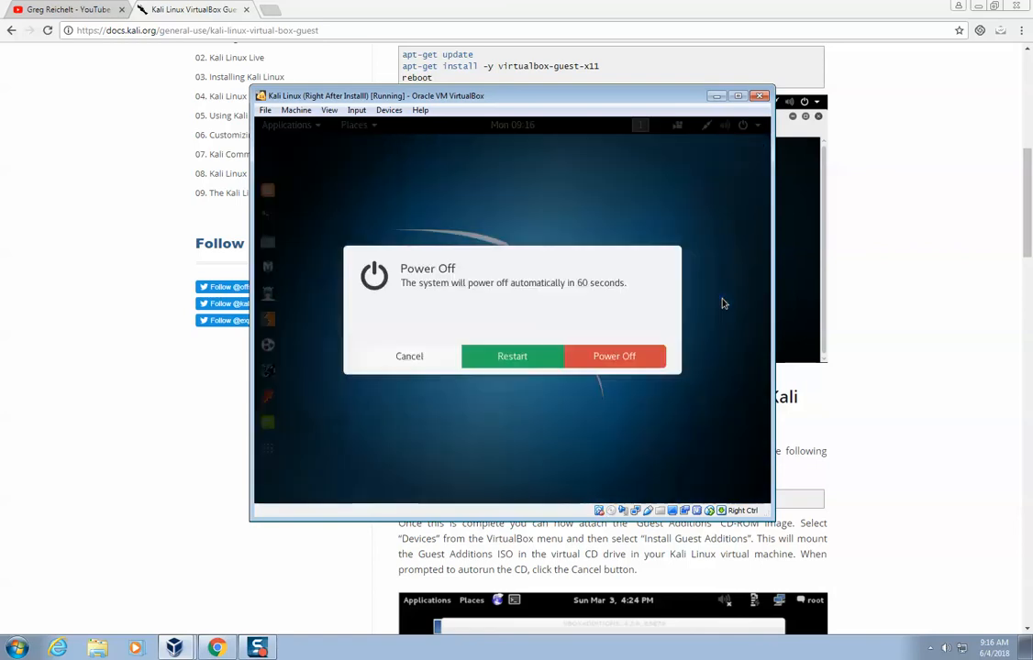
left_click(628, 363)
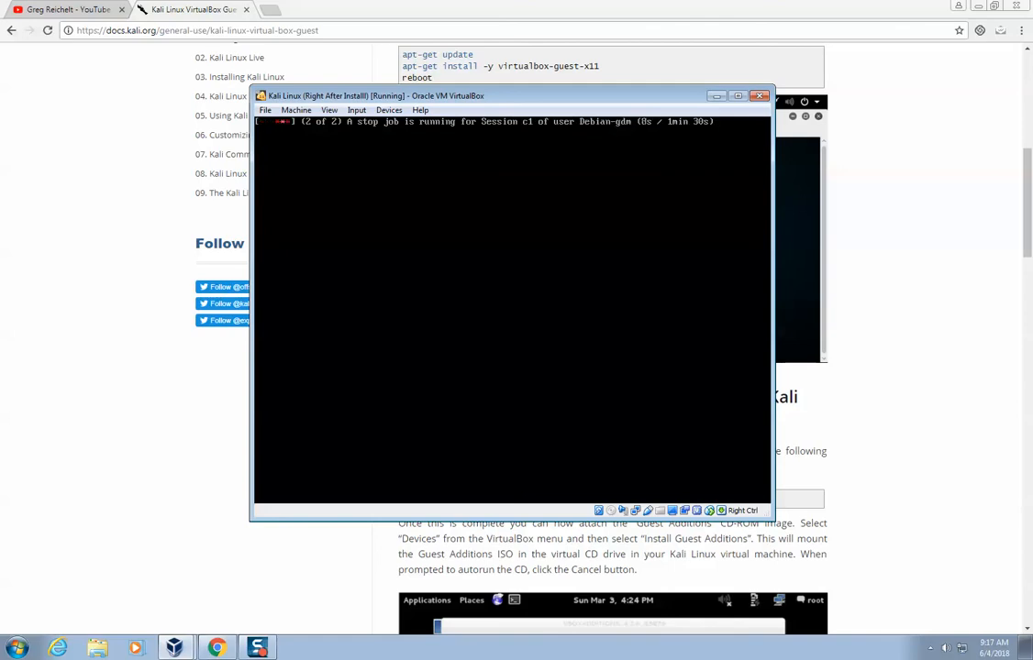
left_click(248, 652)
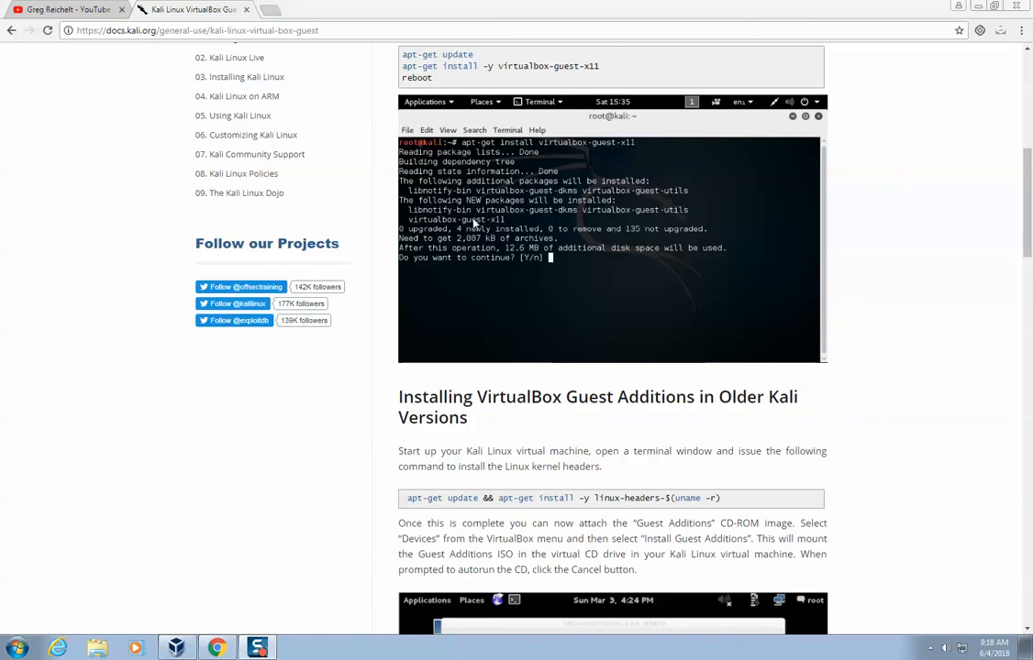
left_click(1023, 5)
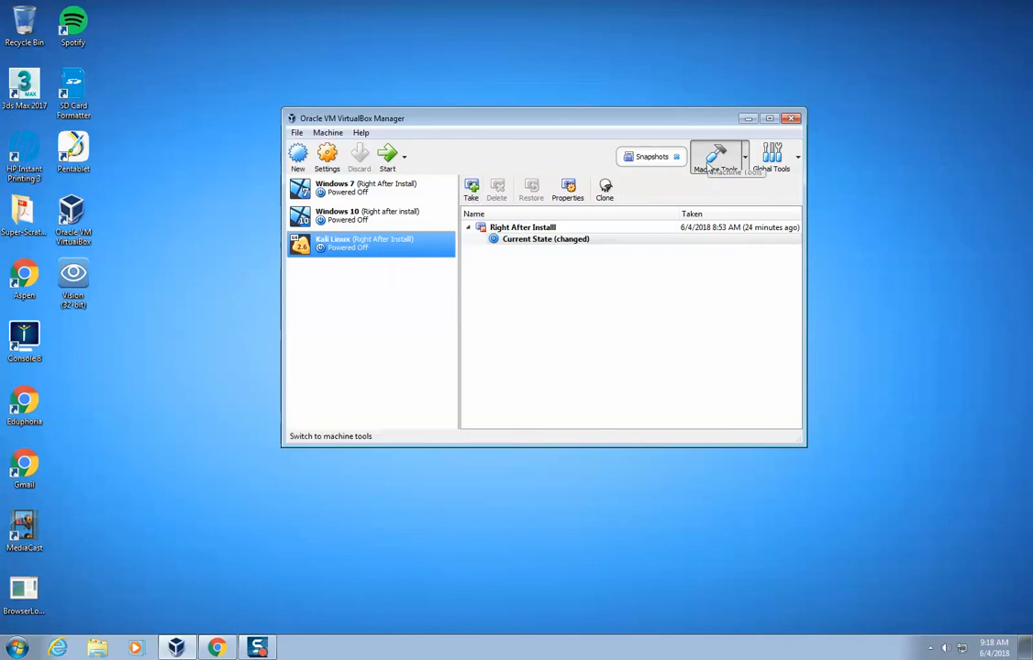
left_click(708, 158)
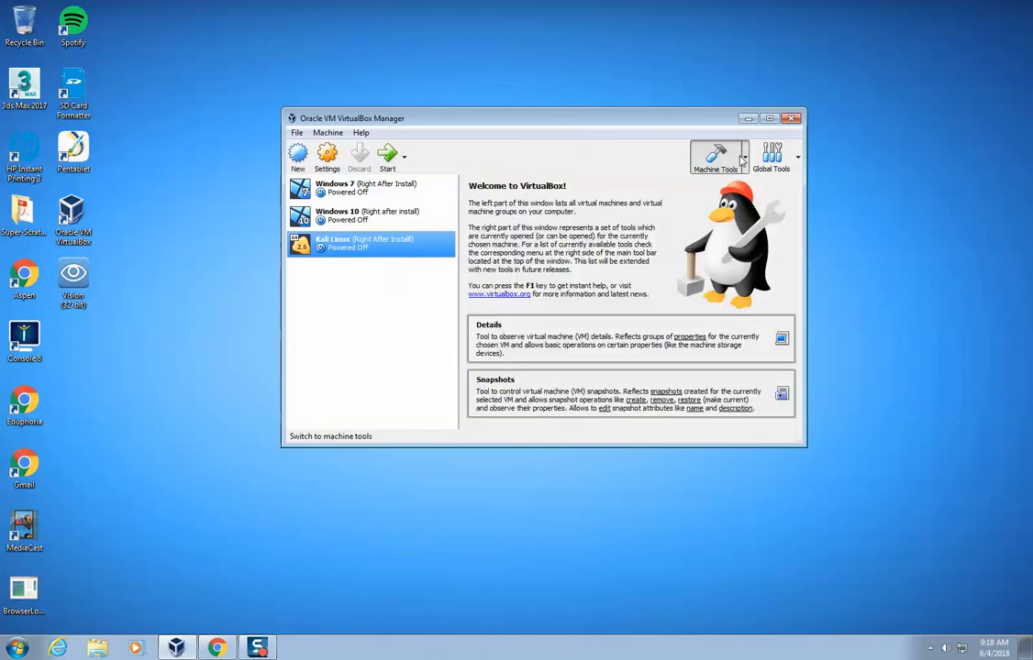
left_click(770, 155)
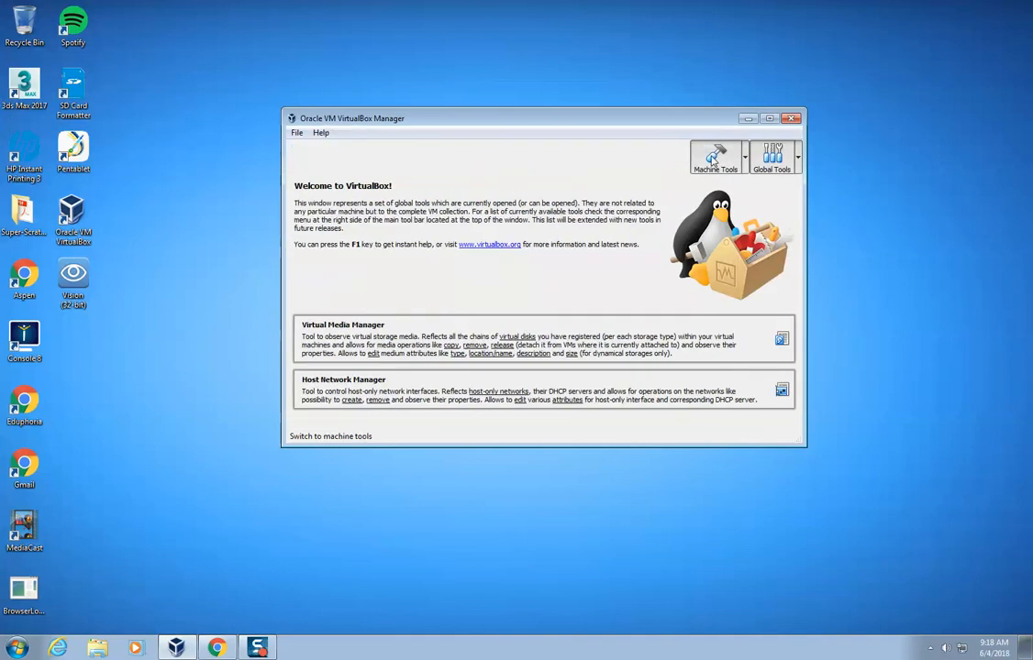
left_click(711, 158)
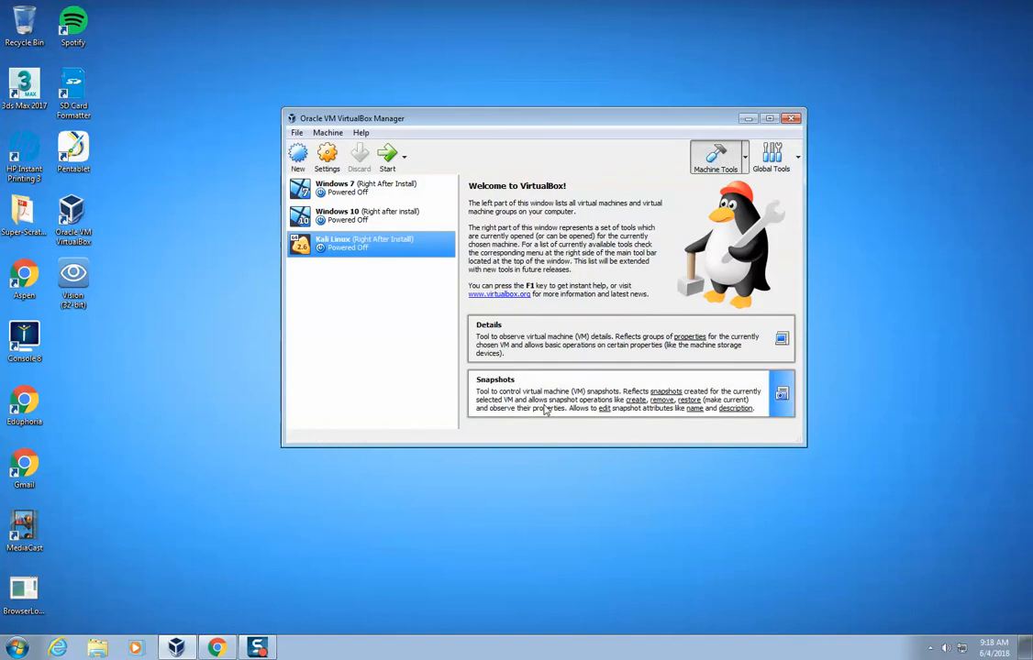
left_click(479, 376)
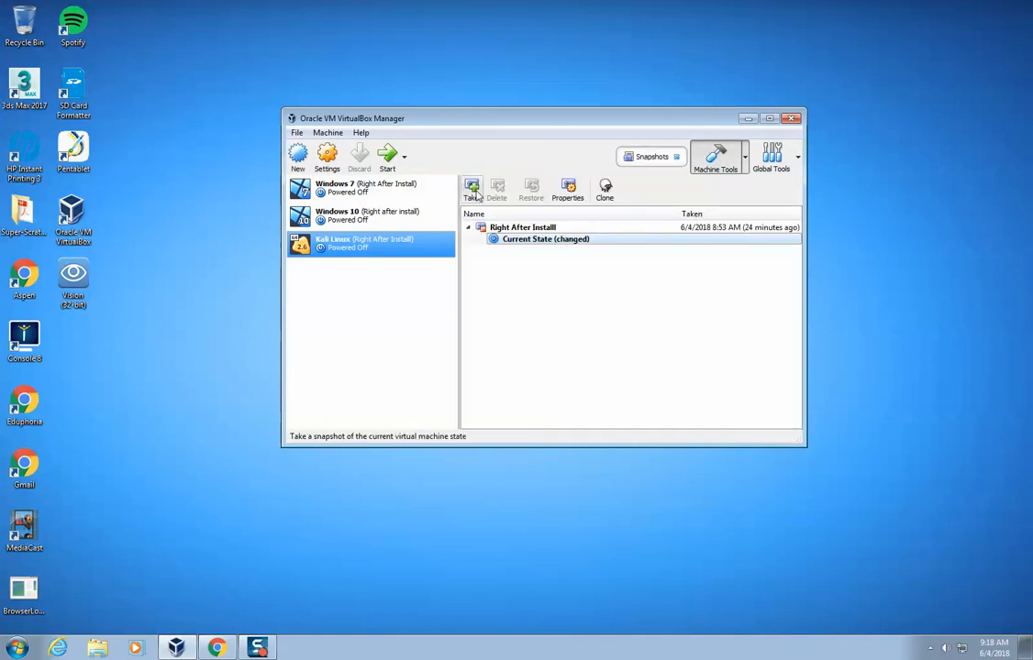
Take a snapshot of the Kali Linux machine named "After Updates and Guest Additions Install".
left_click(474, 191)
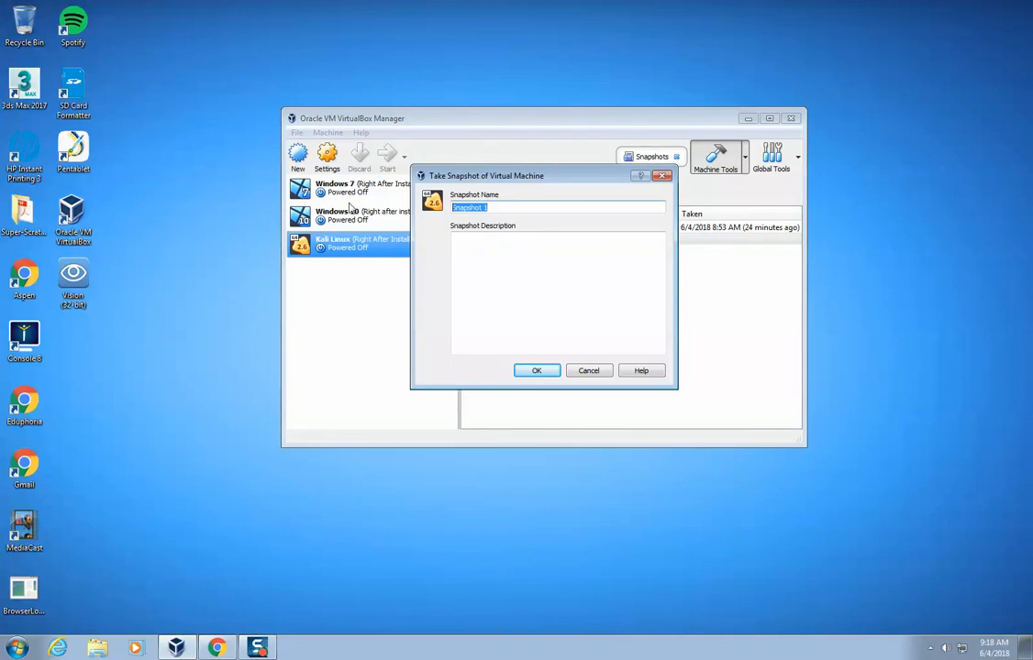
type("AFter r Updates and Guest Additionas Install")
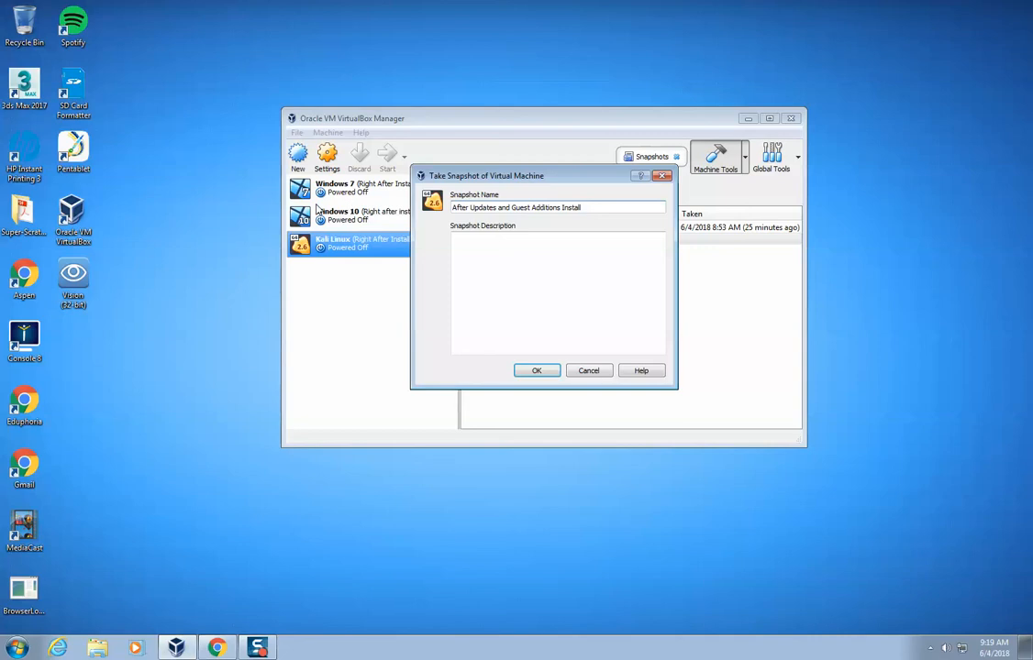
left_click(533, 370)
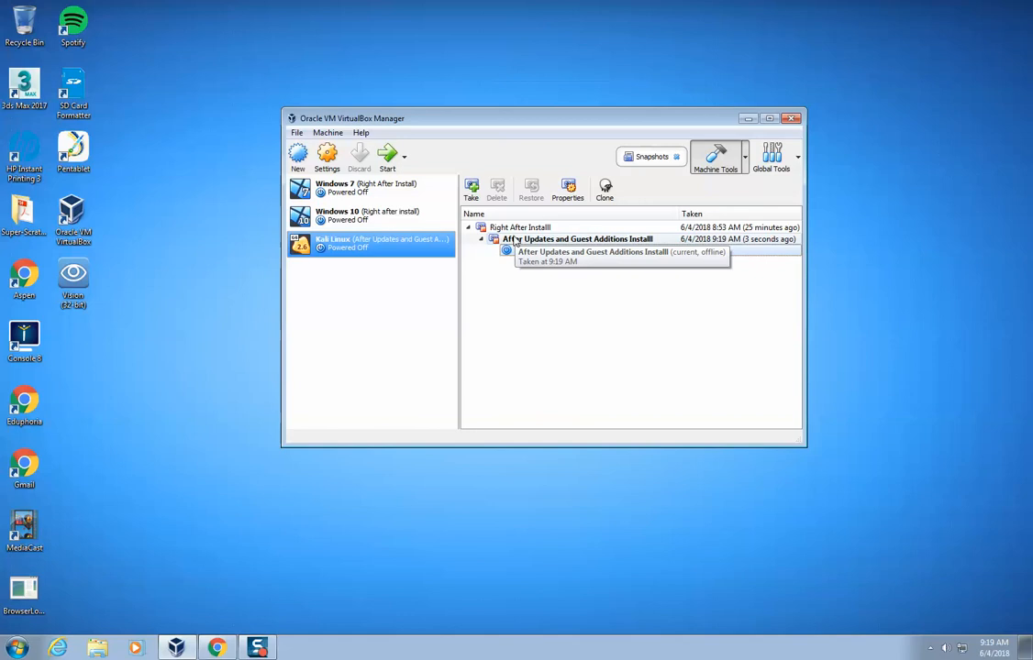
left_click(513, 227)
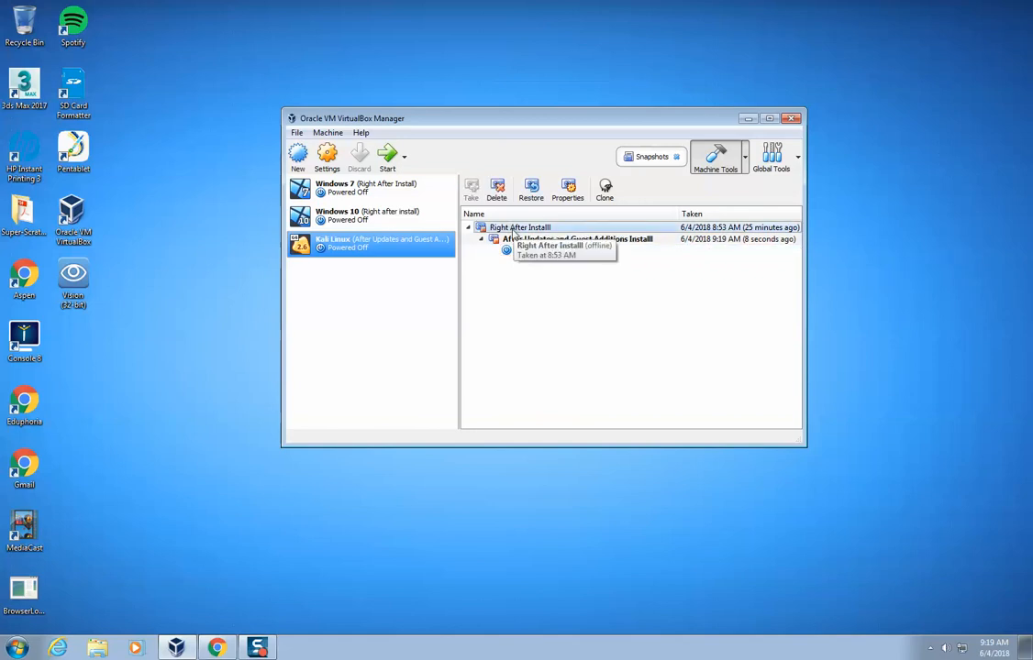
left_click(513, 240)
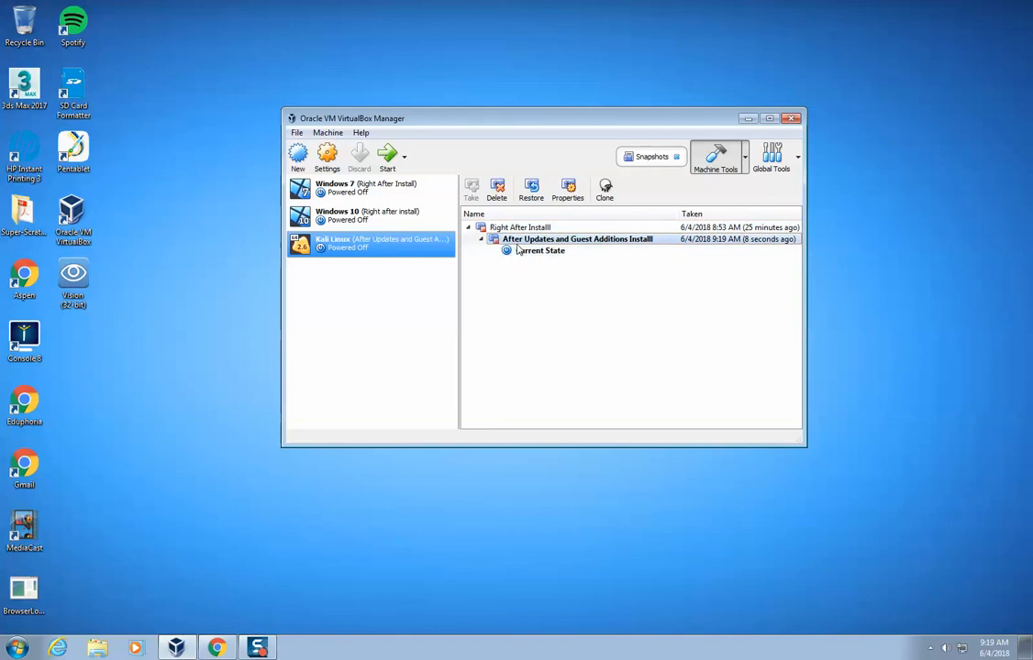